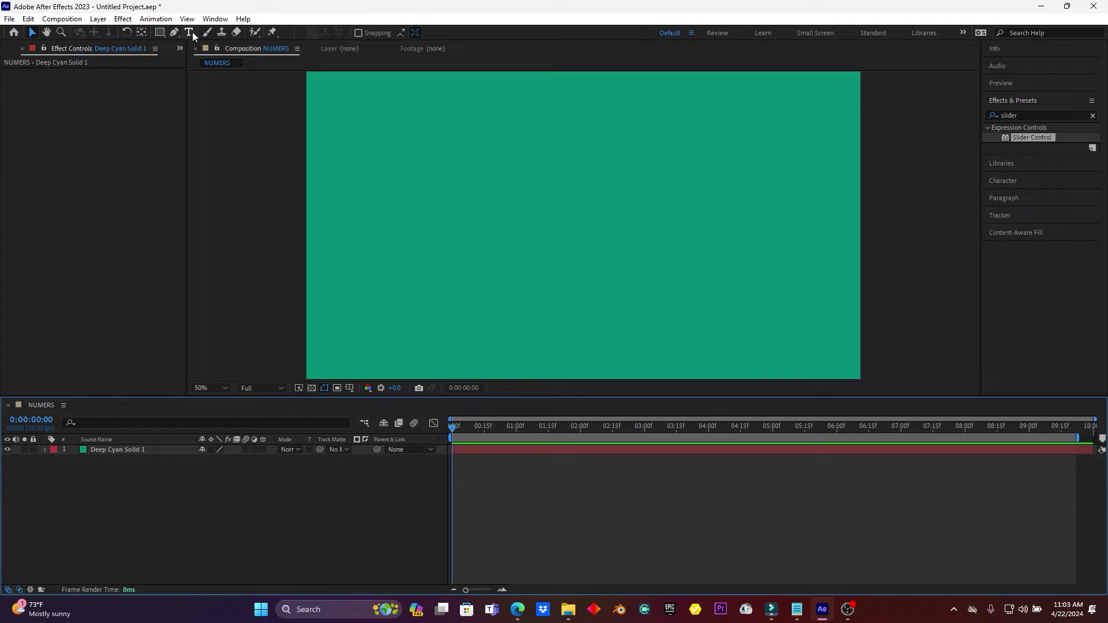
# - Create a text layer reading '0' on the composition
pyautogui.click(190, 34)
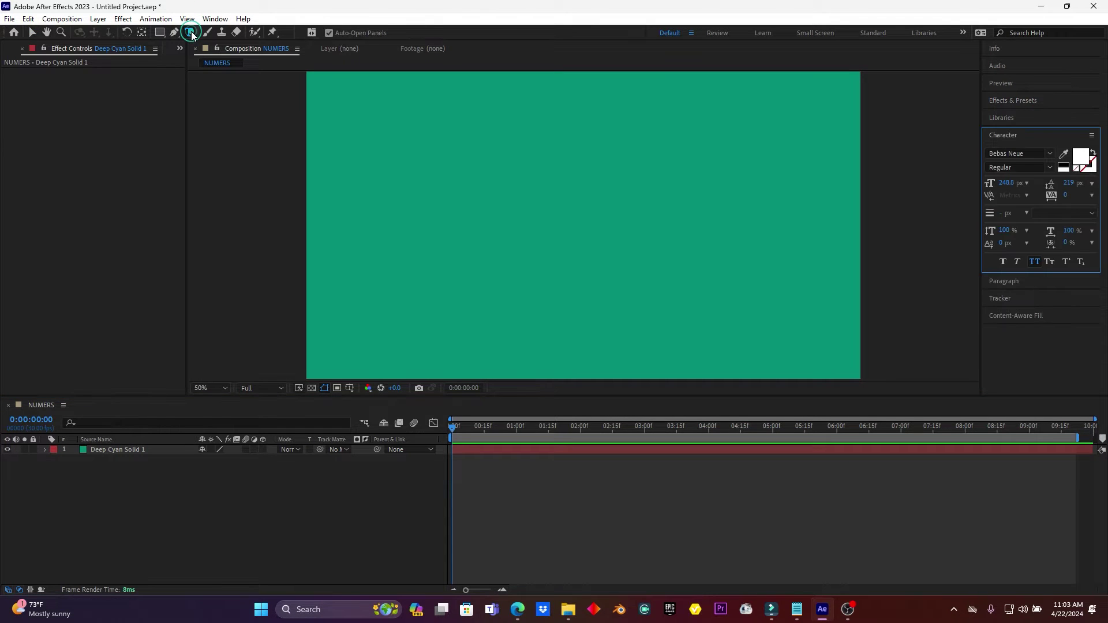
pyautogui.click(515, 218)
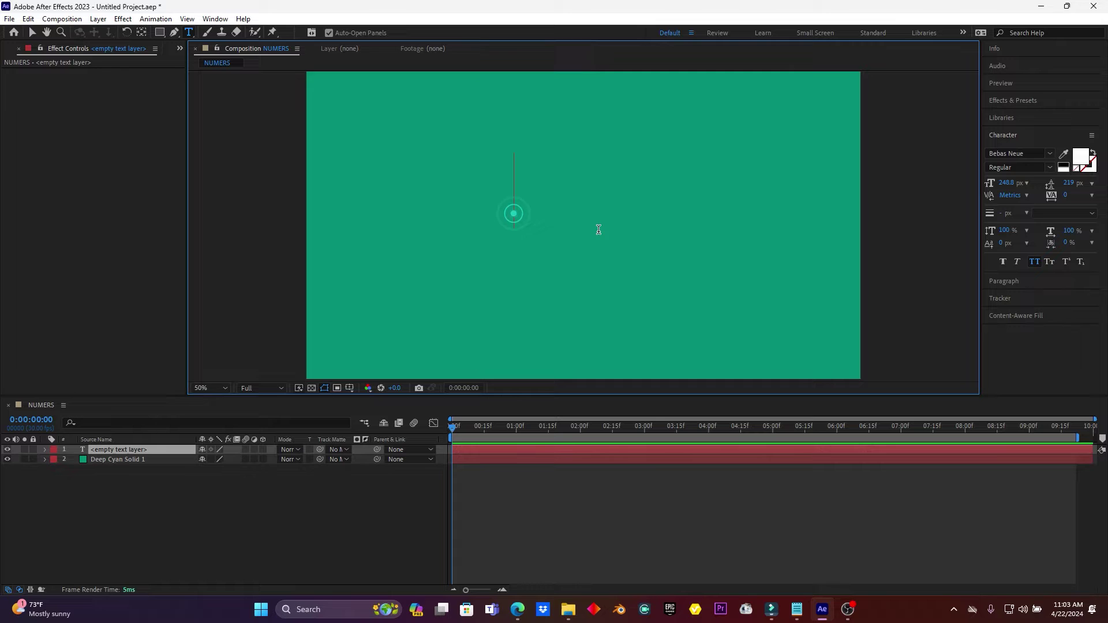
pyautogui.write('0')
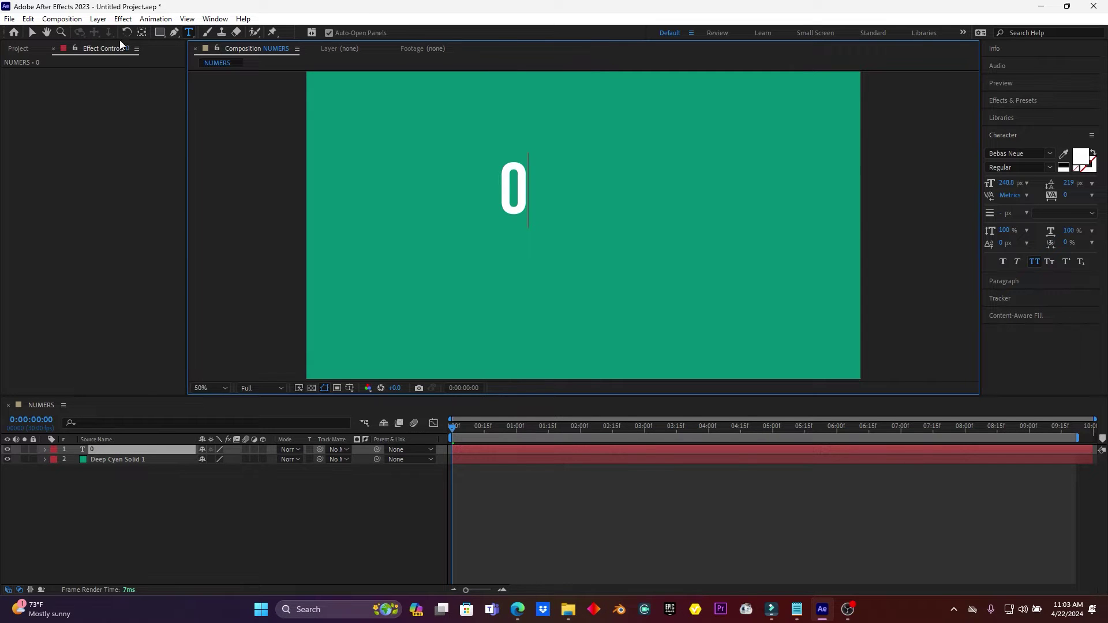
# - Centre the '0' in the composition and move its anchor point to the digit's middle
pyautogui.click(37, 34)
pyautogui.moveTo(512, 175); pyautogui.dragTo(595, 207)
pyautogui.click(142, 32)
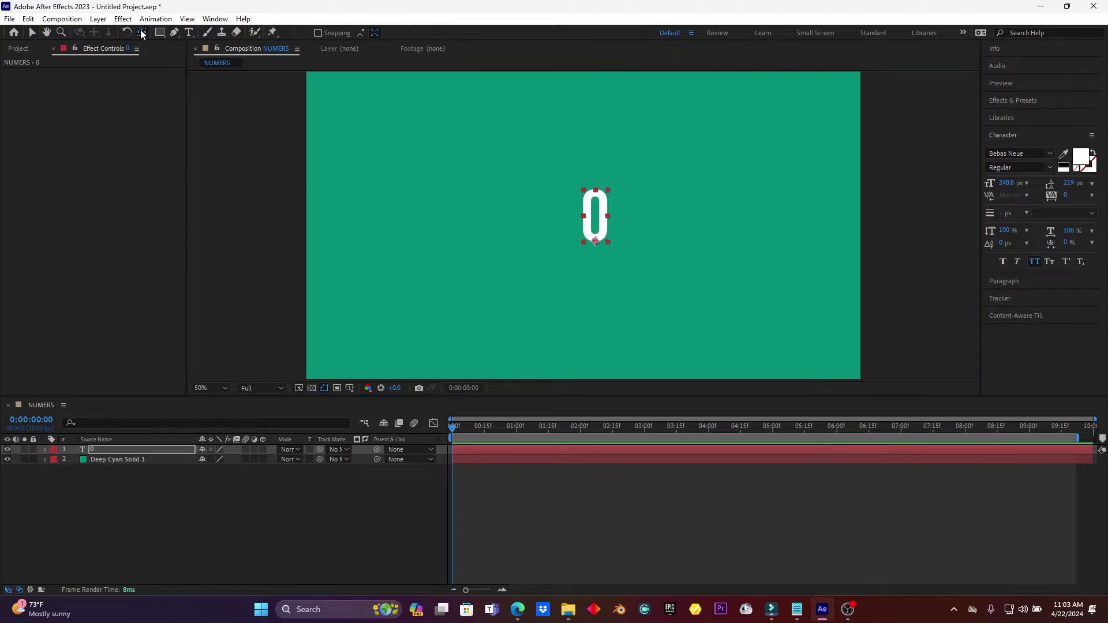
pyautogui.moveTo(595, 242); pyautogui.dragTo(596, 216)
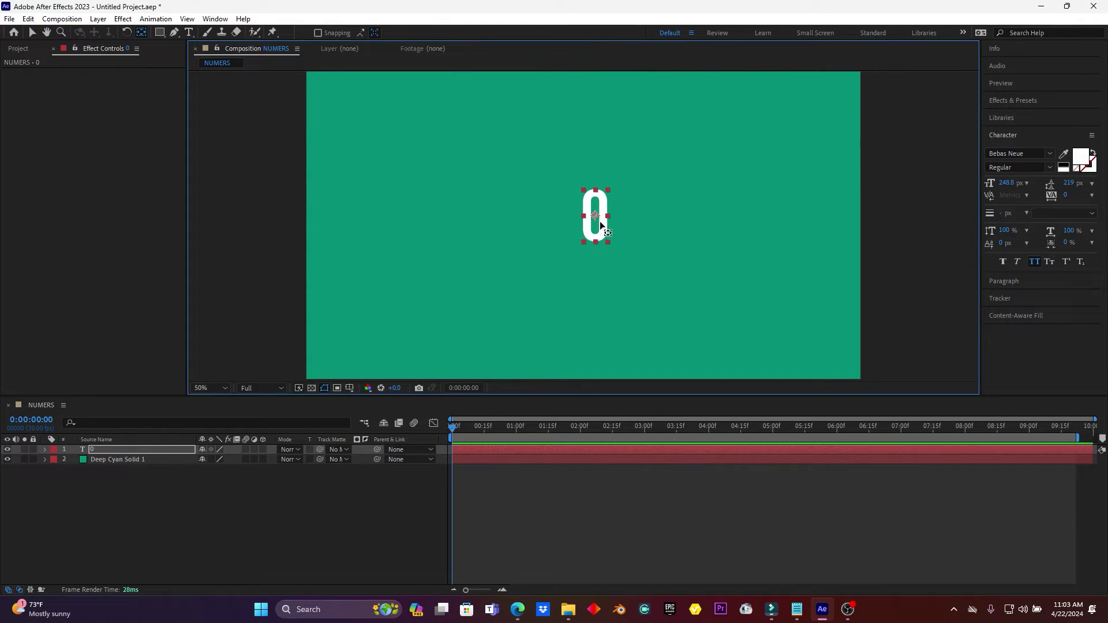
pyautogui.click(33, 33)
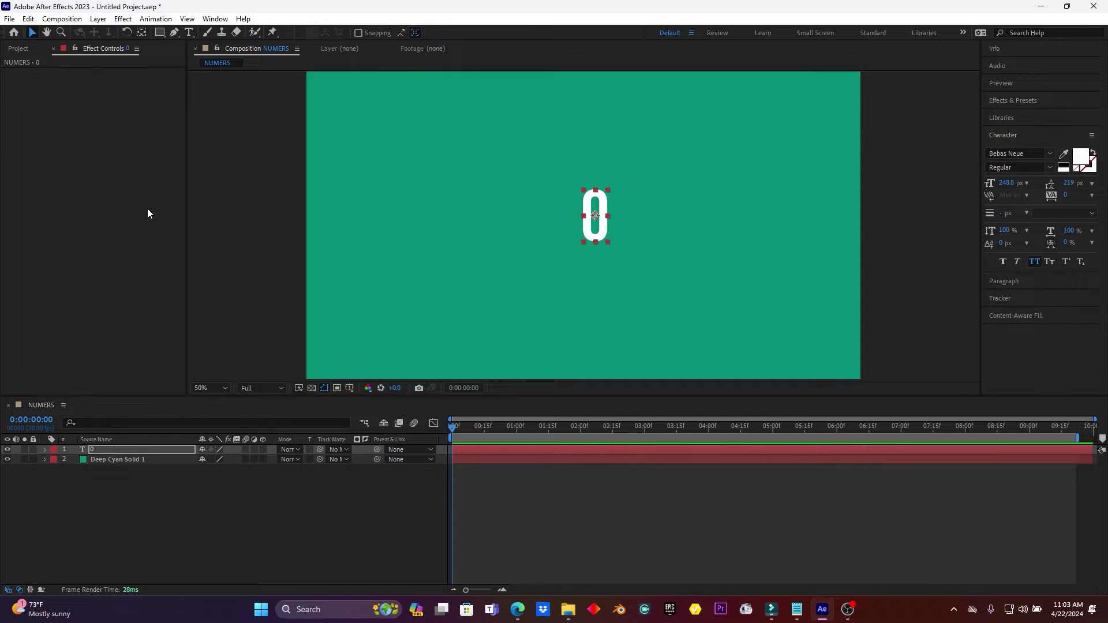
# - Add a Point Control expression control effect to the '0' layer
pyautogui.click(123, 18)
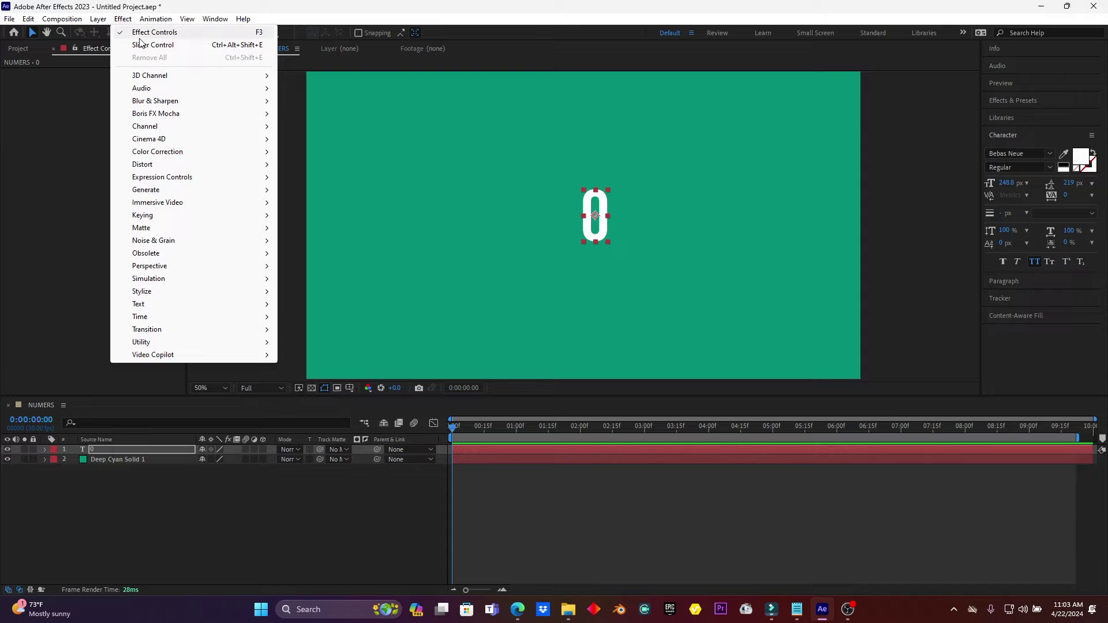
pyautogui.moveTo(176, 177)
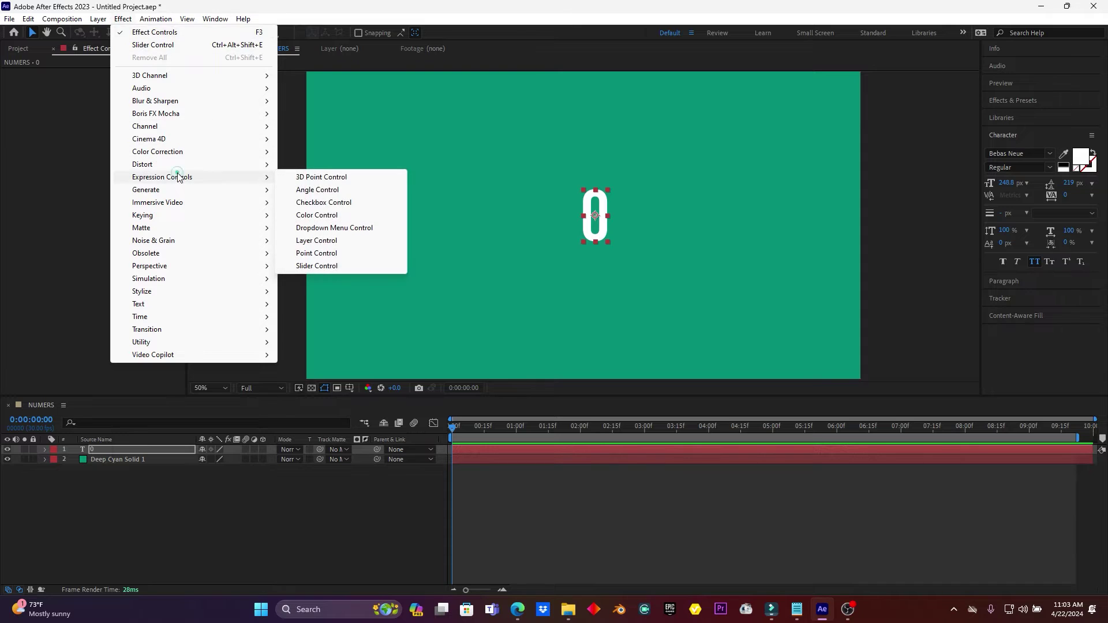
pyautogui.click(316, 254)
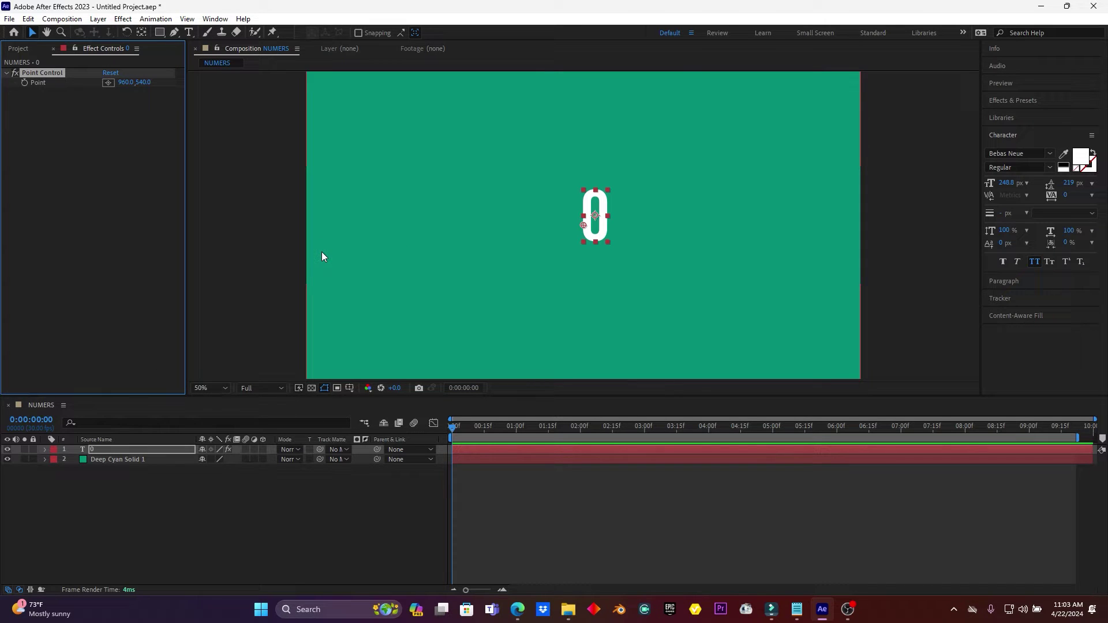
# - Add an expression to the layer's Text > Source Text property
pyautogui.click(46, 450)
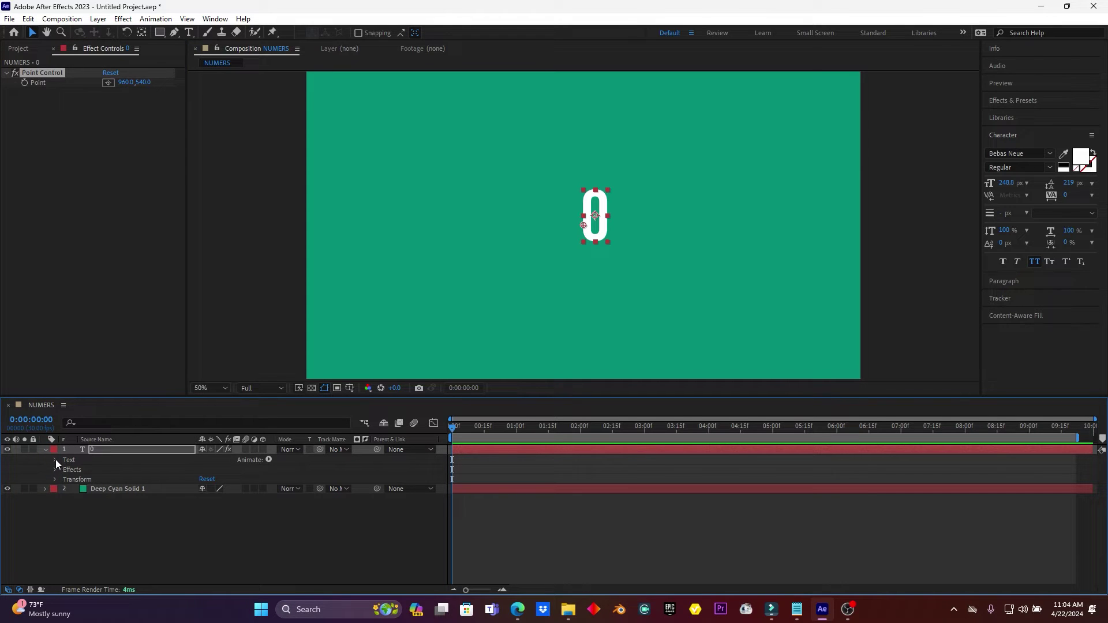
pyautogui.click(55, 460)
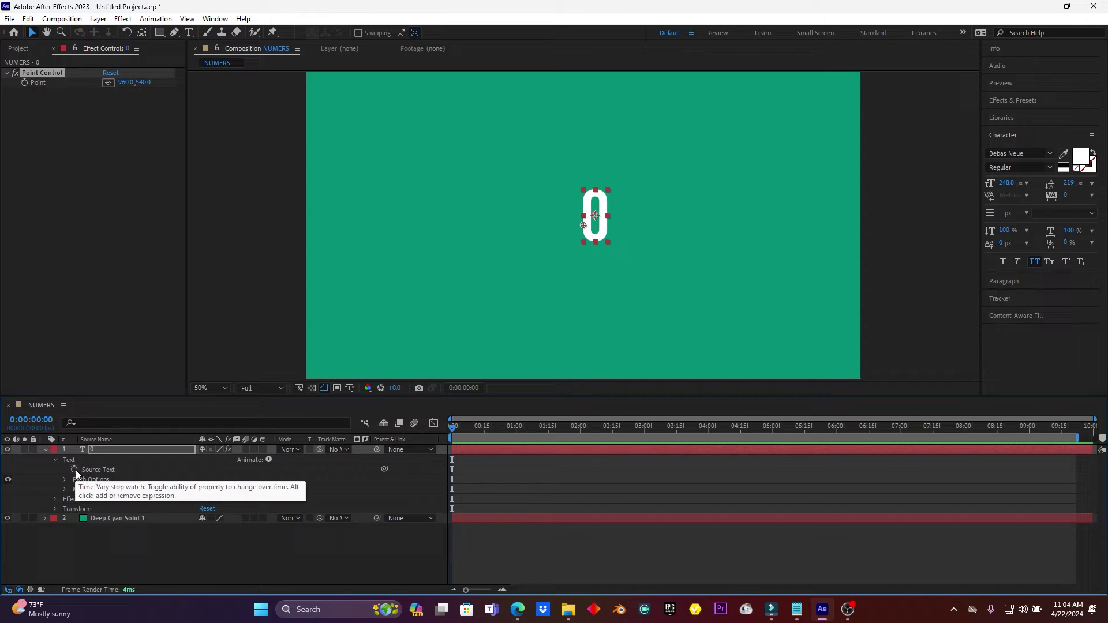
pyautogui.keyDown('alt'); pyautogui.click(74, 469); pyautogui.keyUp('alt')
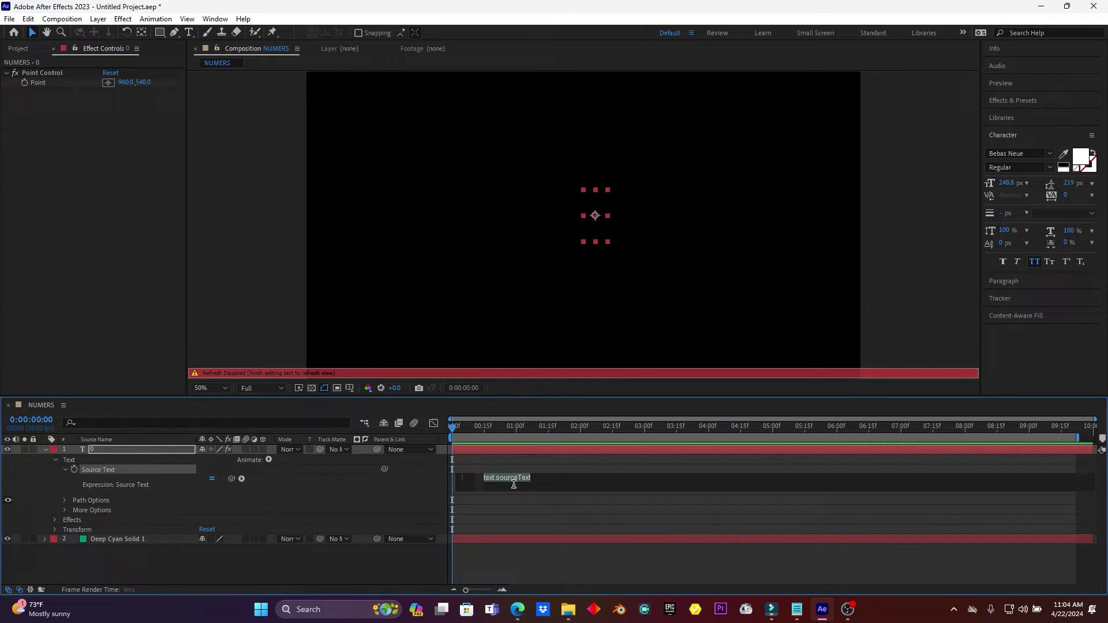
# - Paste the num = "" + Math.round( code and pick-whip it to the Point Control's Point
pyautogui.write('num = "" + Math.round')
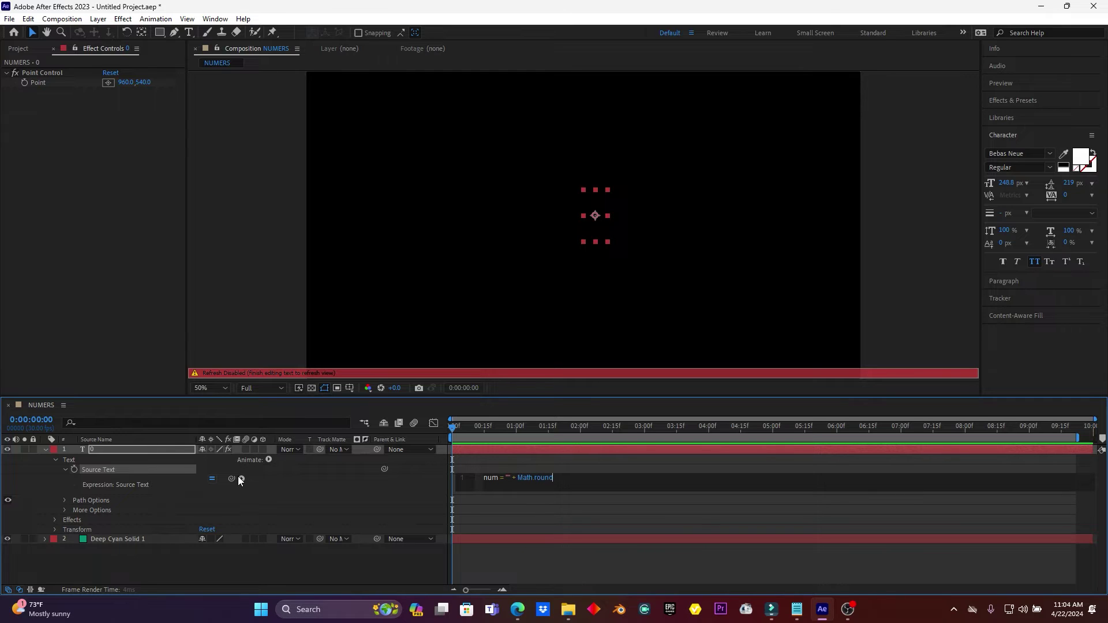
pyautogui.moveTo(231, 479); pyautogui.dragTo(39, 83)
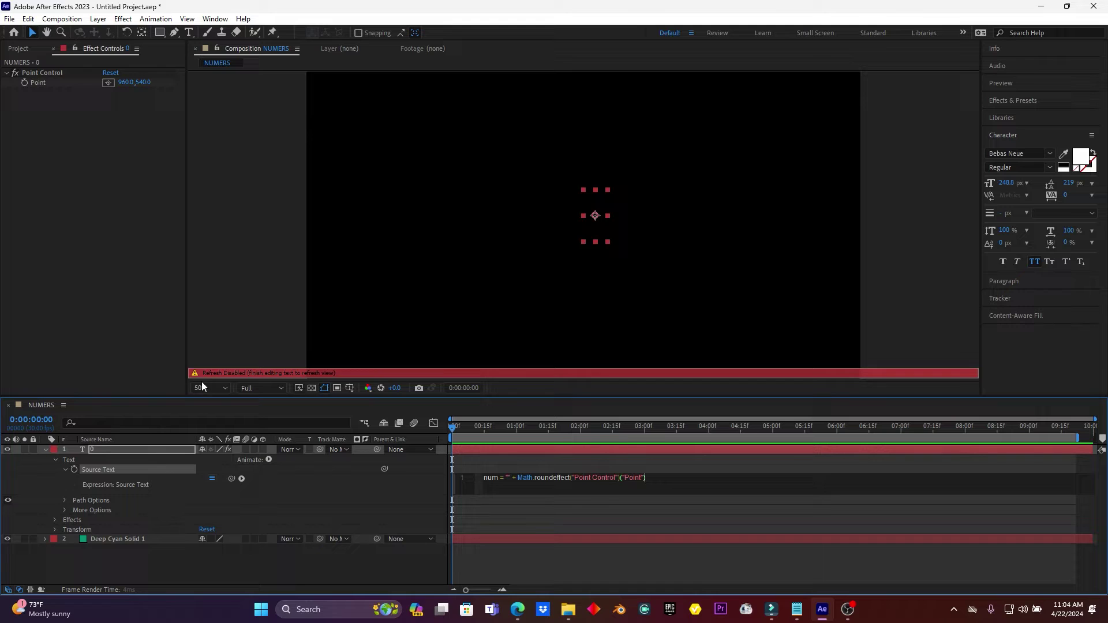
pyautogui.click(269, 377)
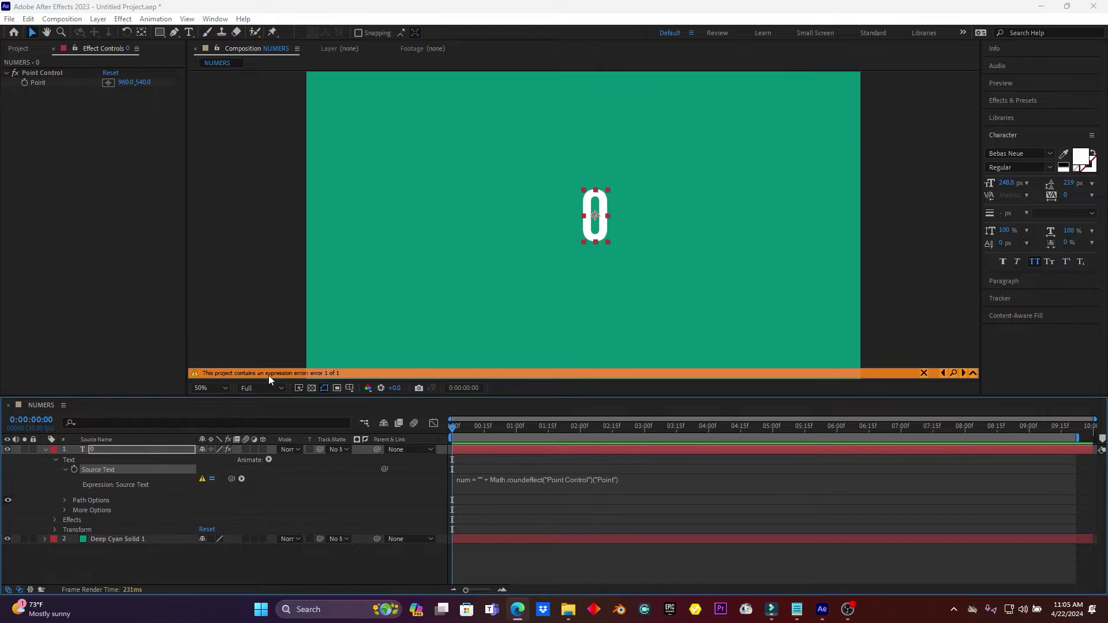
# - Move effect("Point Control")("Point") inside Math.round() so the expression runs without error
pyautogui.click(528, 482)
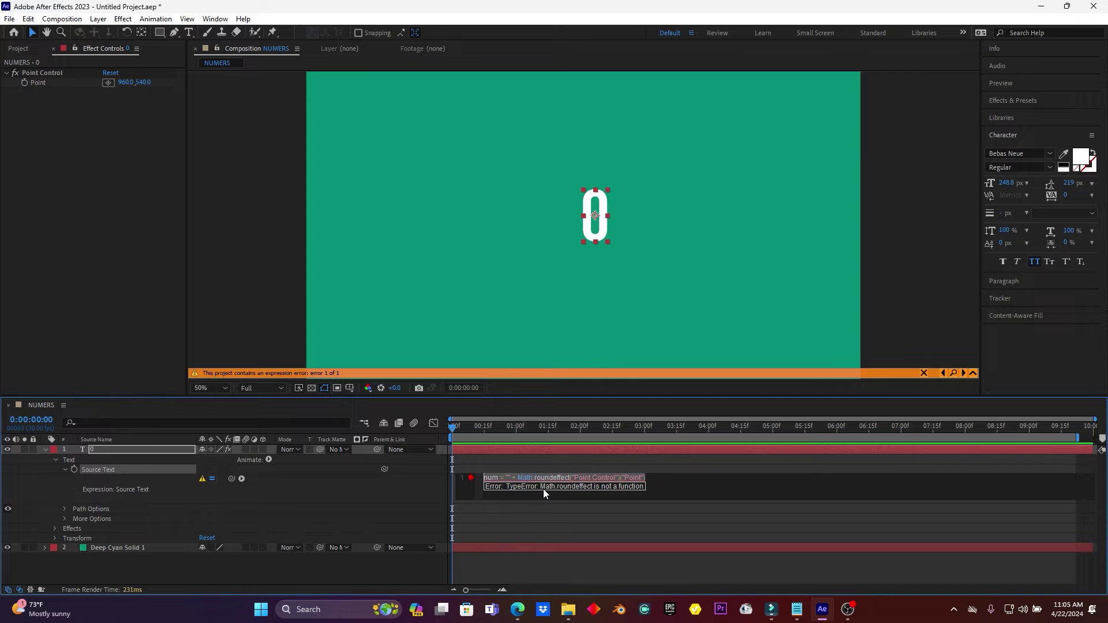
pyautogui.click(560, 487)
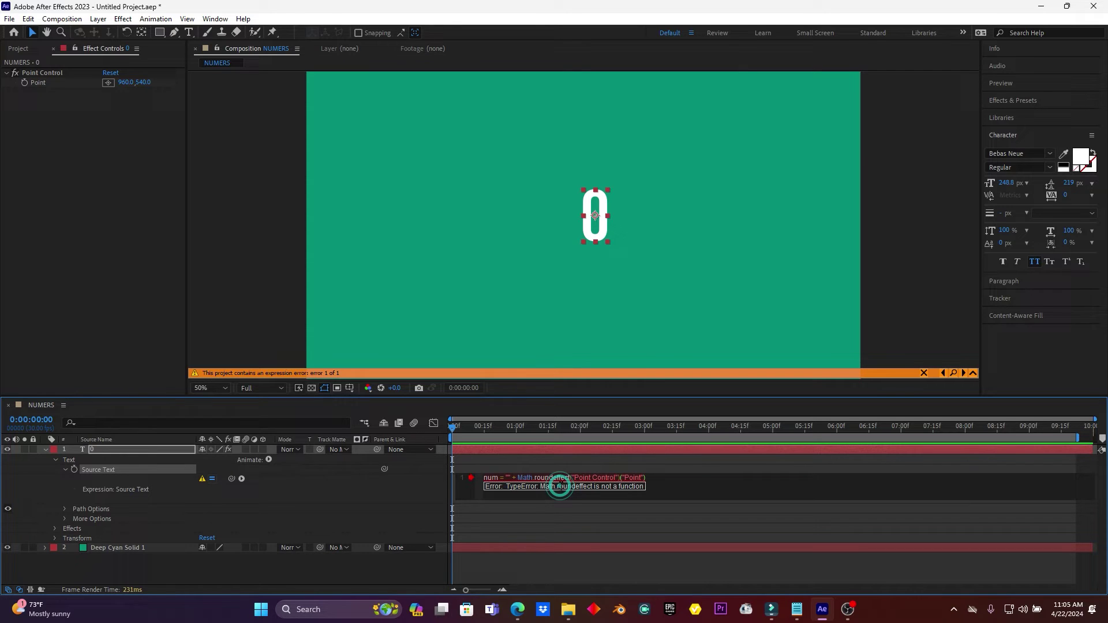
pyautogui.click(549, 478)
pyautogui.write('d(')
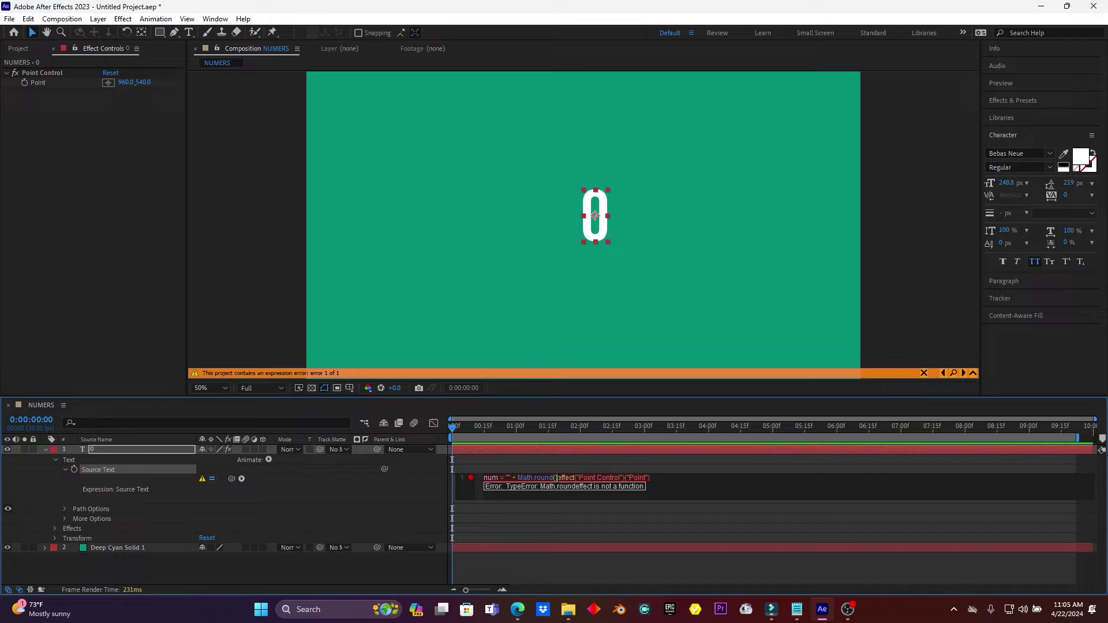
pyautogui.moveTo(558, 478); pyautogui.dragTo(656, 479)
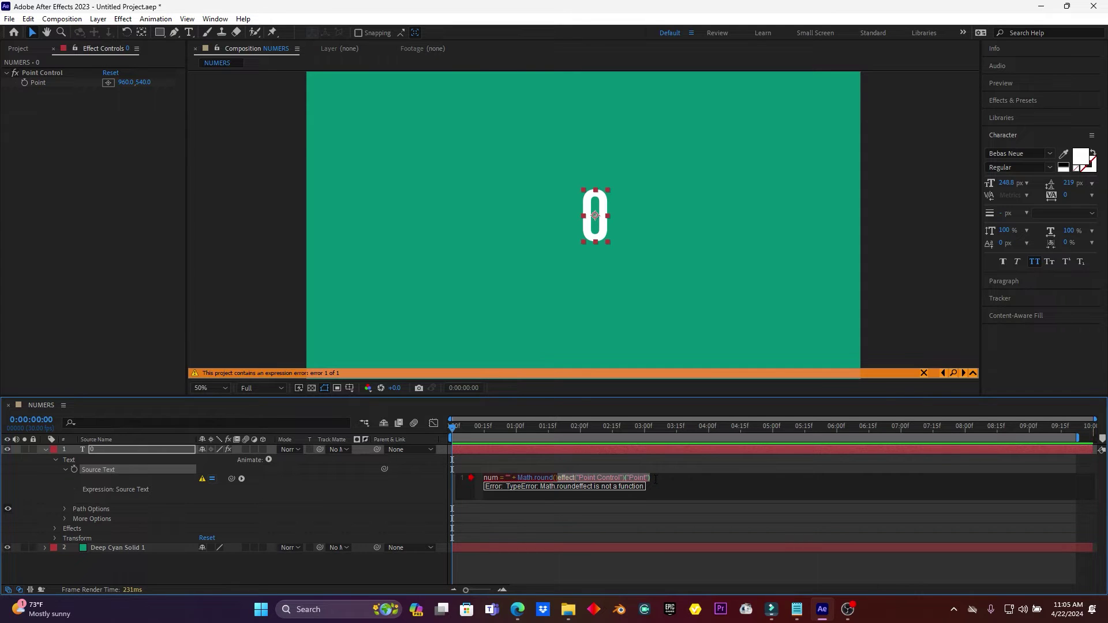
pyautogui.hotkey('ctrl', 'x')
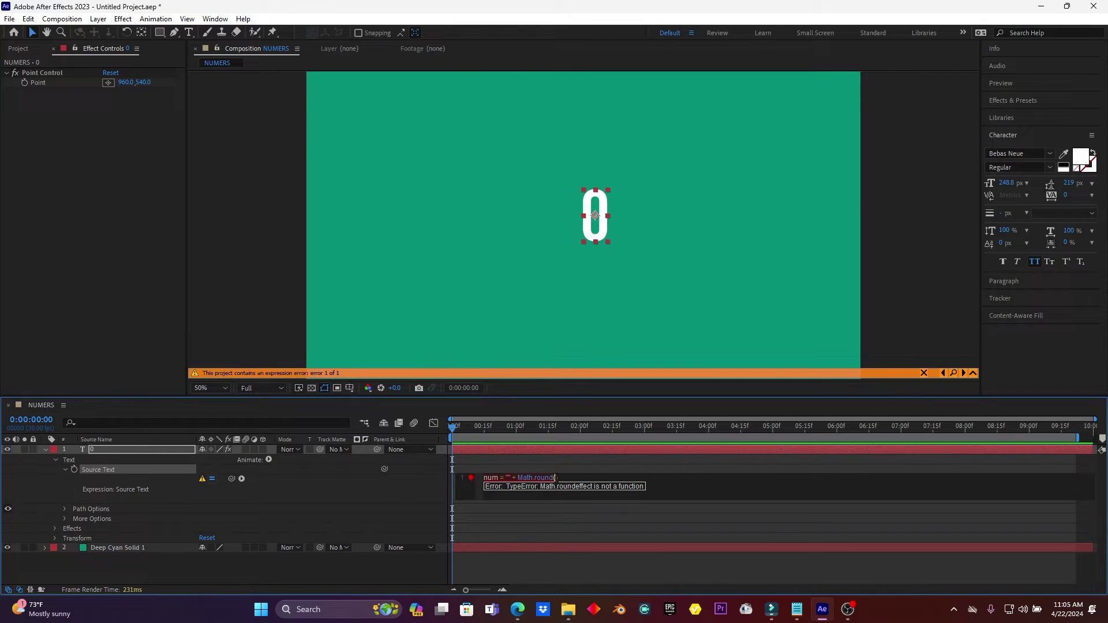
pyautogui.click(555, 478)
pyautogui.hotkey('ctrl', 'v')
pyautogui.click(681, 487)
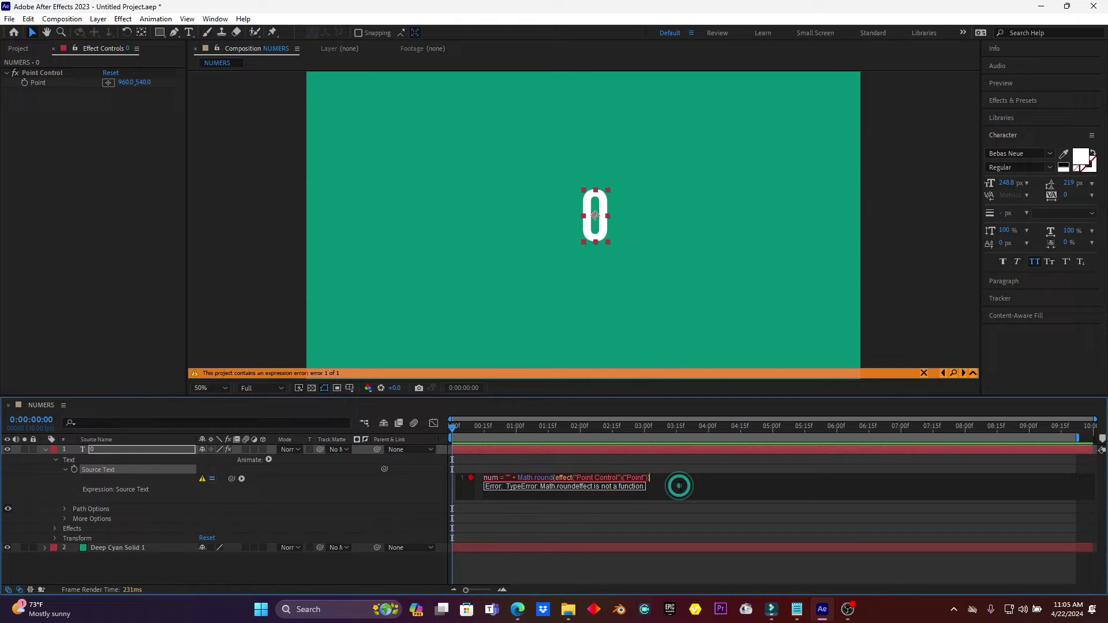
pyautogui.click(537, 516)
pyautogui.click(537, 514)
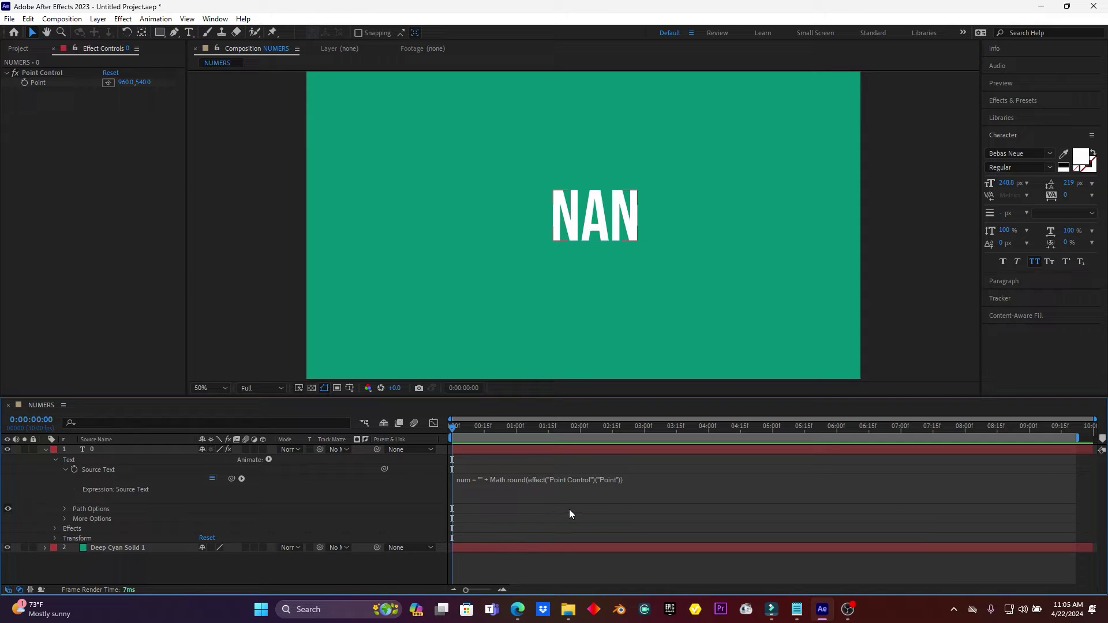
# - Make the expression use the Point's [1] value and scrub Point Y to 633
pyautogui.click(615, 480)
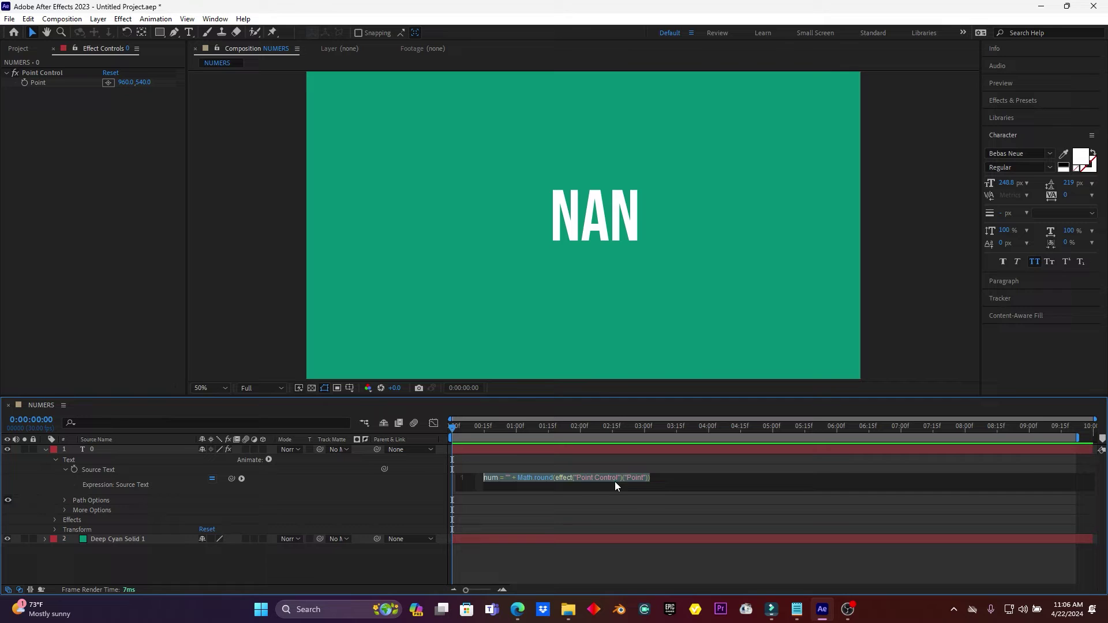
pyautogui.click(649, 478)
pyautogui.write(';')
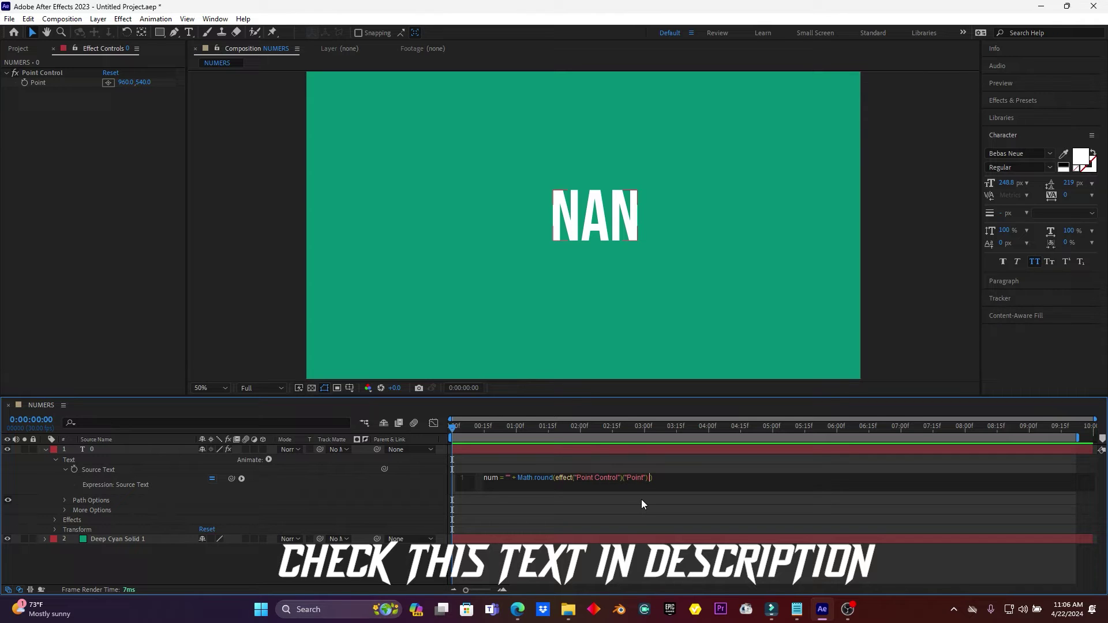
pyautogui.write(']')
pyautogui.click(683, 512)
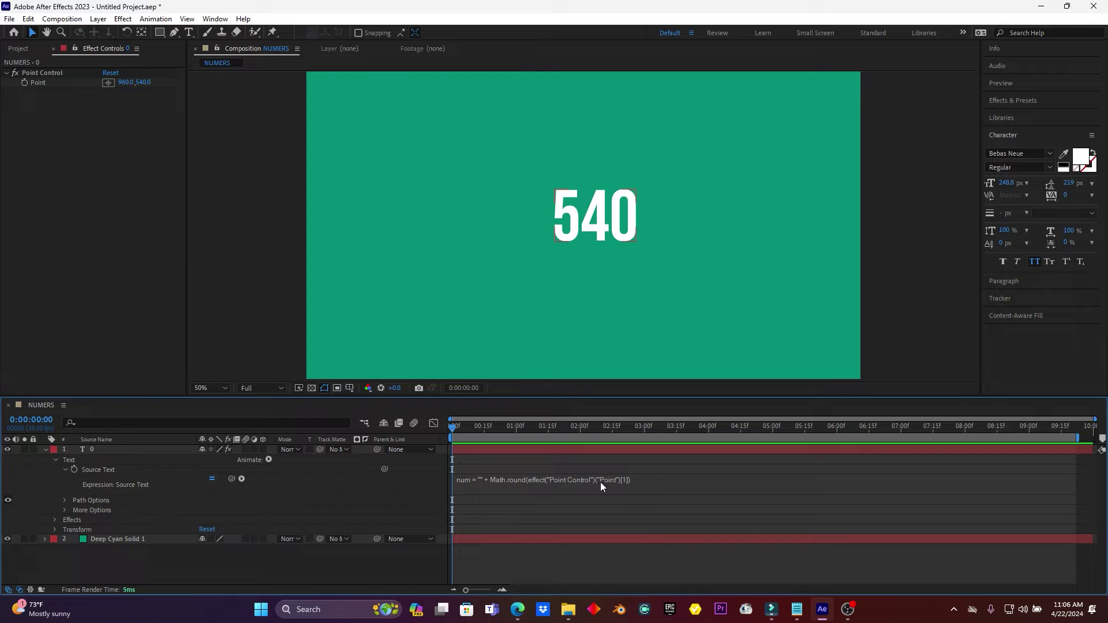
pyautogui.click(142, 83)
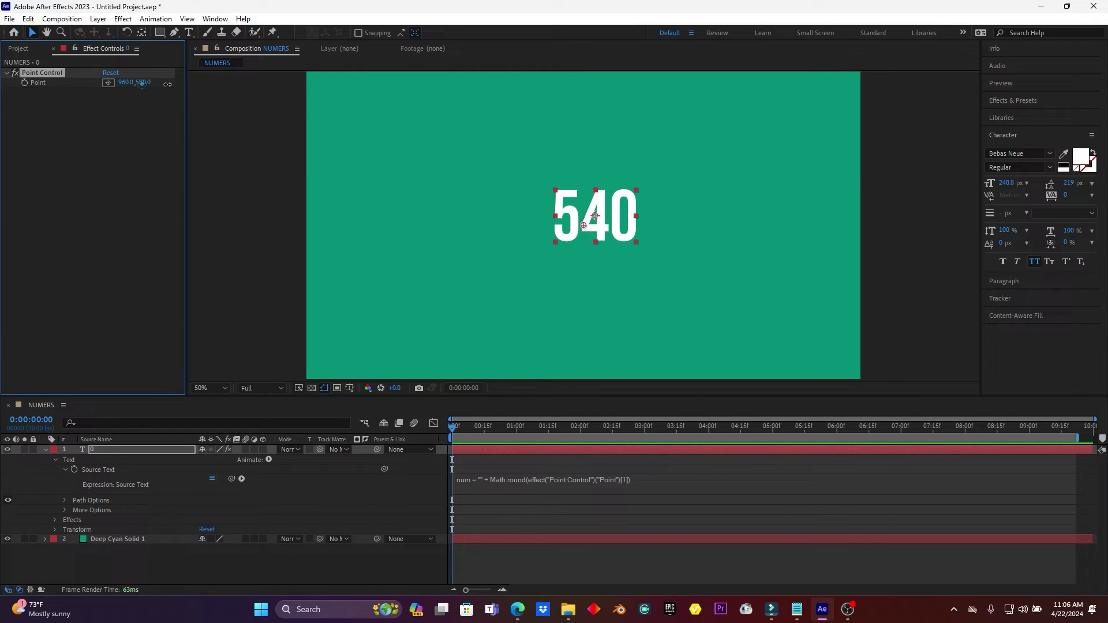
pyautogui.moveTo(167, 84)
pyautogui.mouseDown()
pyautogui.moveTo(185, 92)
pyautogui.moveTo(179, 101)
pyautogui.mouseUp()
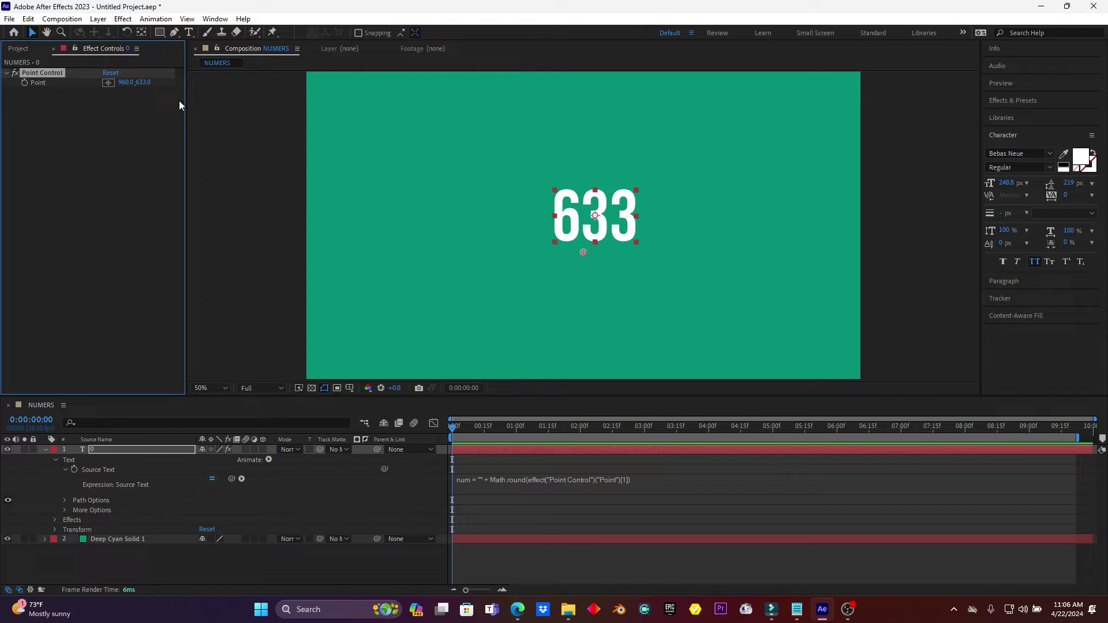
# - Keyframe Point Y from 0 at the start to 1000 at 0:00:03:29
pyautogui.click(454, 431)
pyautogui.click(142, 83)
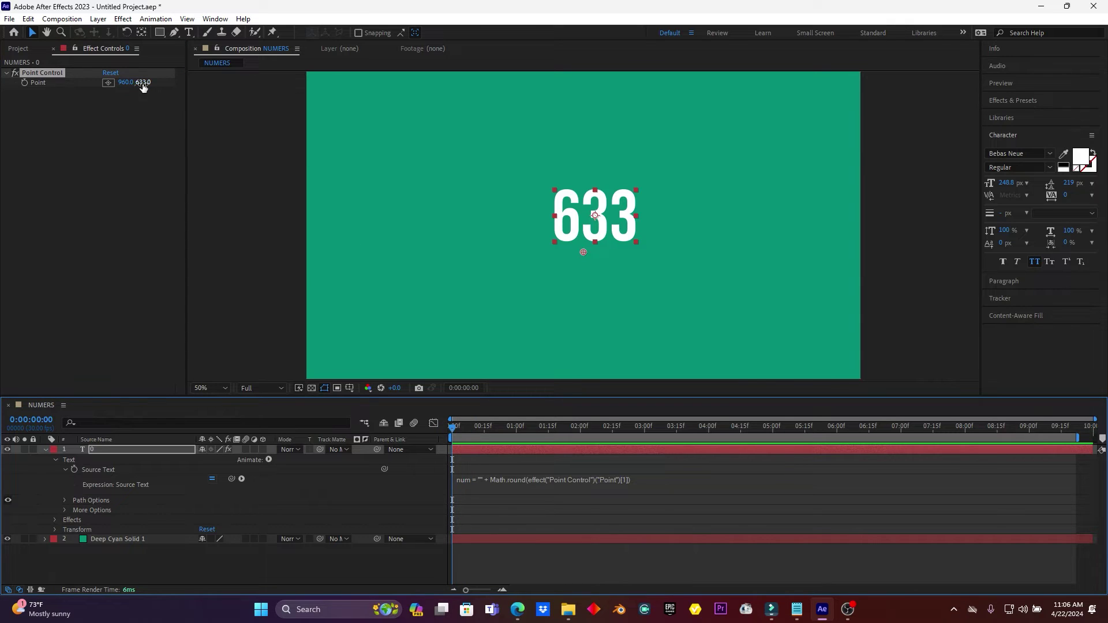
pyautogui.press('BackSpace')
pyautogui.write('0')
pyautogui.press('Return')
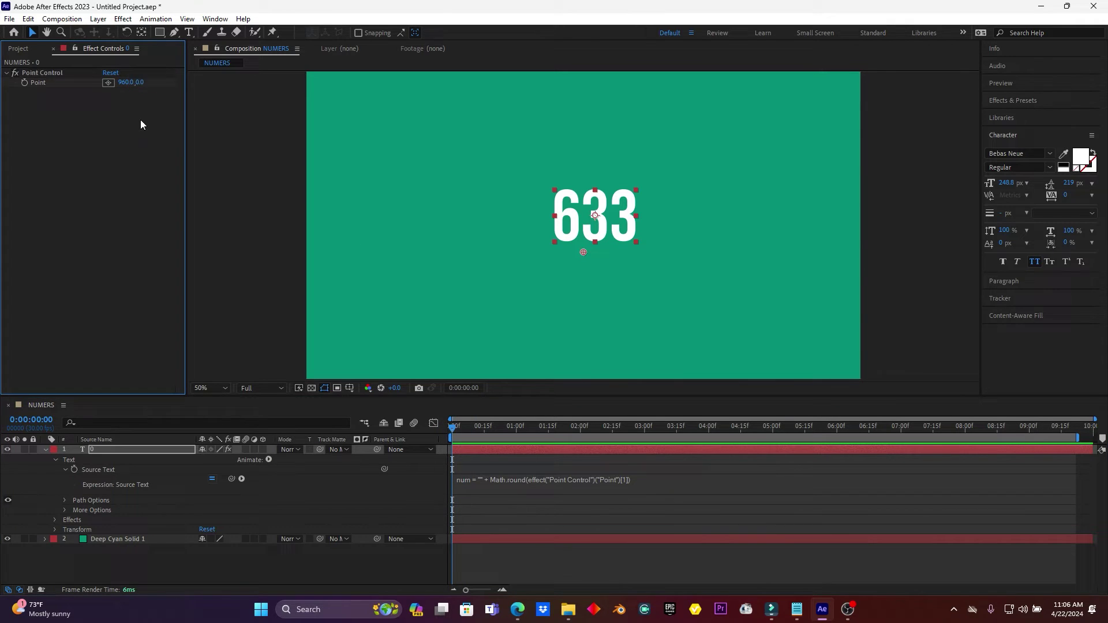
pyautogui.click(24, 82)
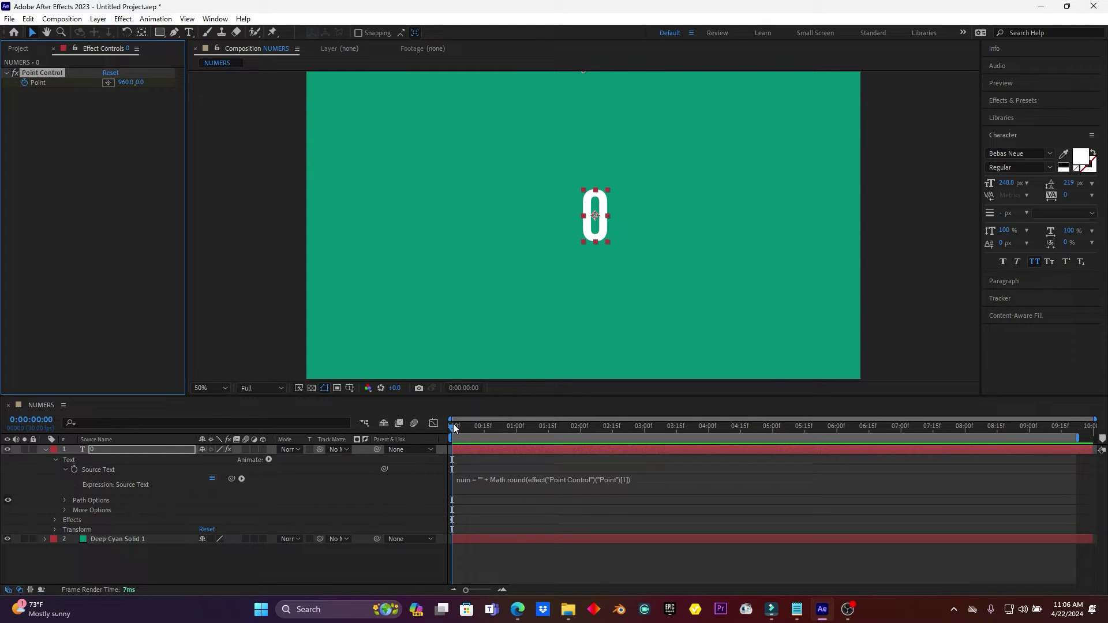
pyautogui.moveTo(454, 427); pyautogui.dragTo(708, 431)
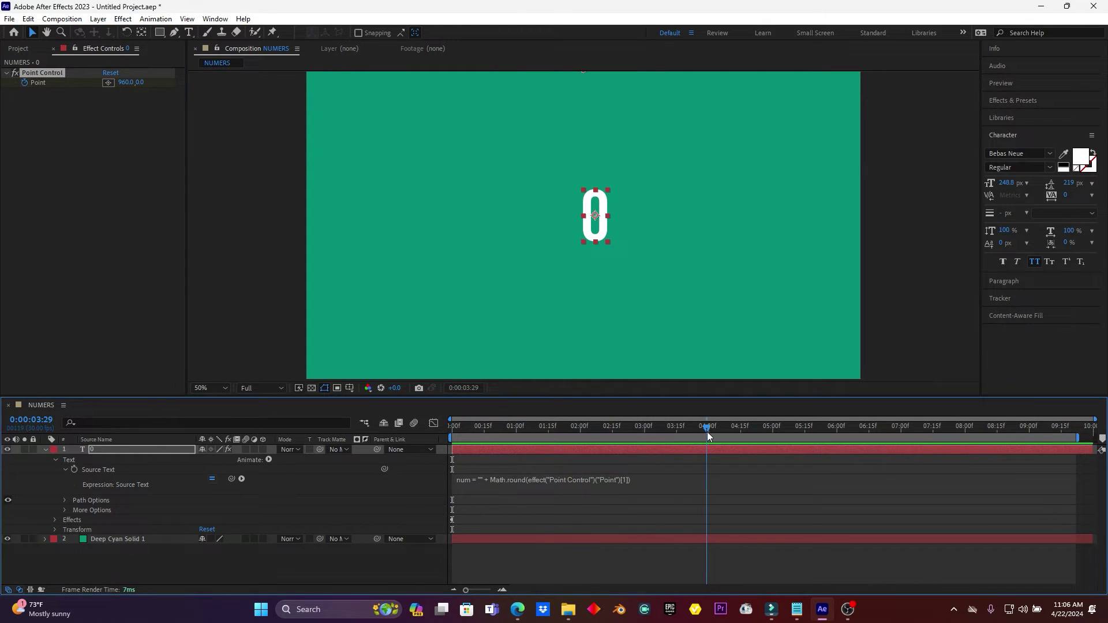
pyautogui.click(138, 82)
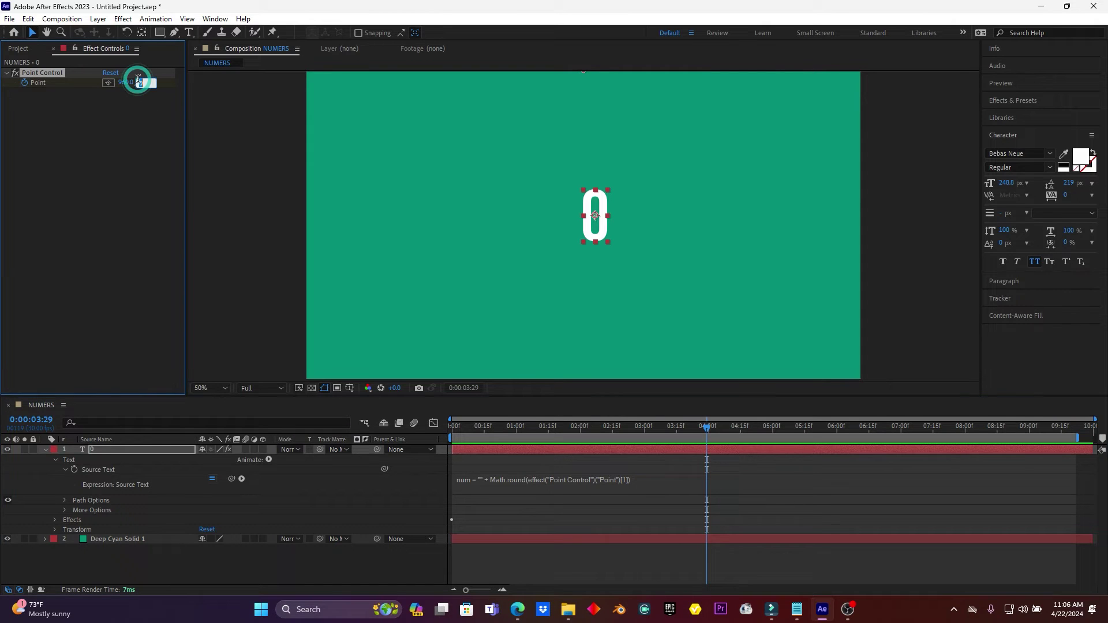
pyautogui.write('1000')
pyautogui.click(137, 143)
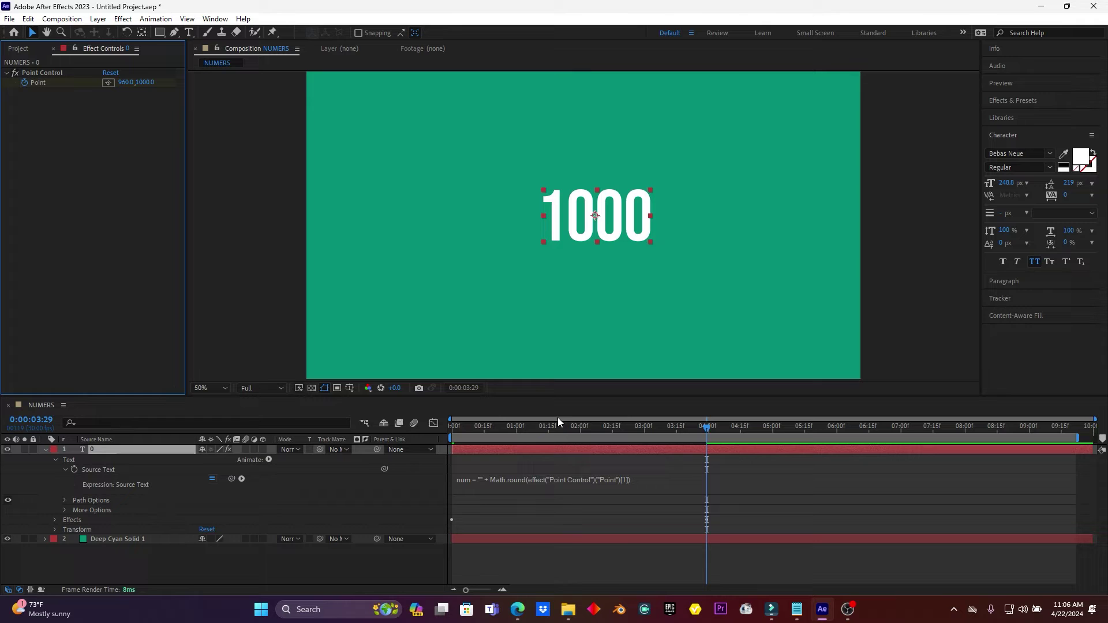
# - Preview the count-up from the beginning of the timeline
pyautogui.moveTo(551, 428); pyautogui.dragTo(452, 431)
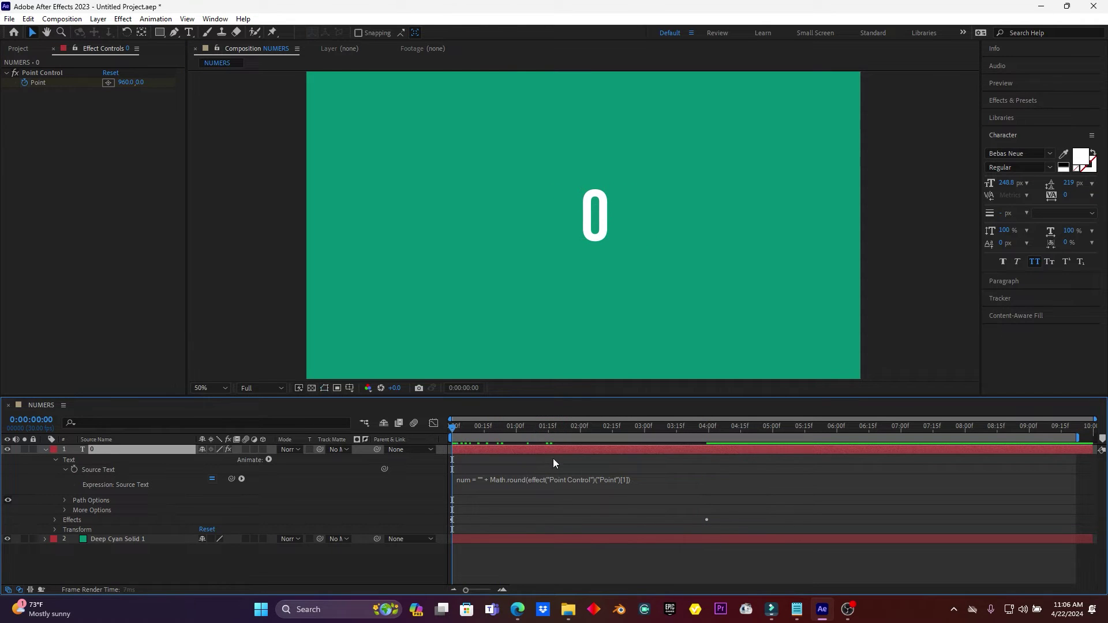
pyautogui.press('space')
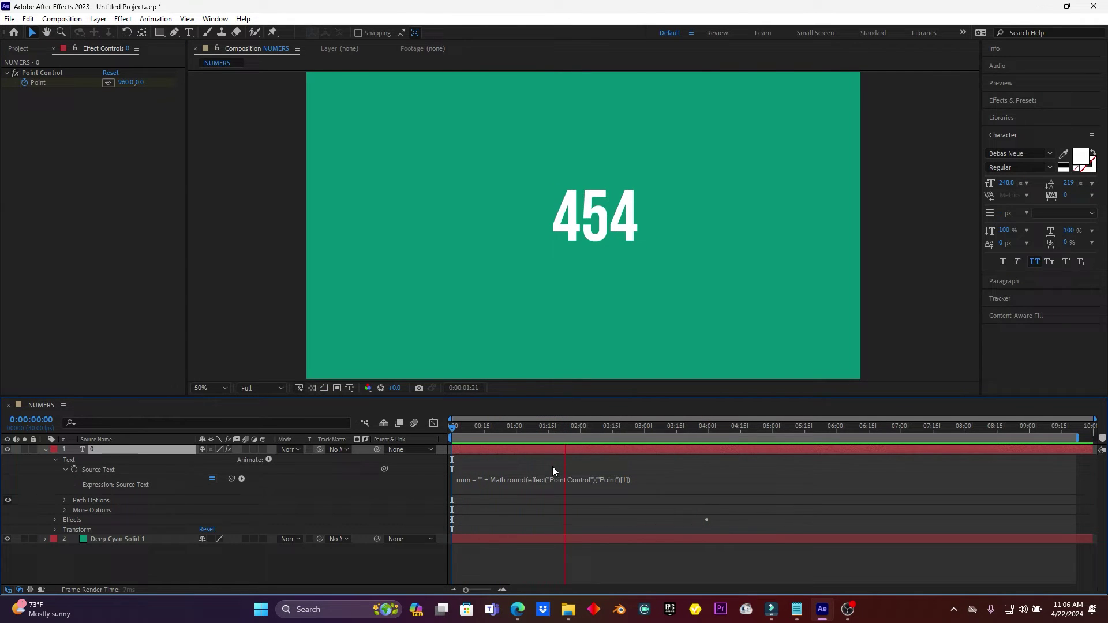
pyautogui.press('space')
pyautogui.press('space')
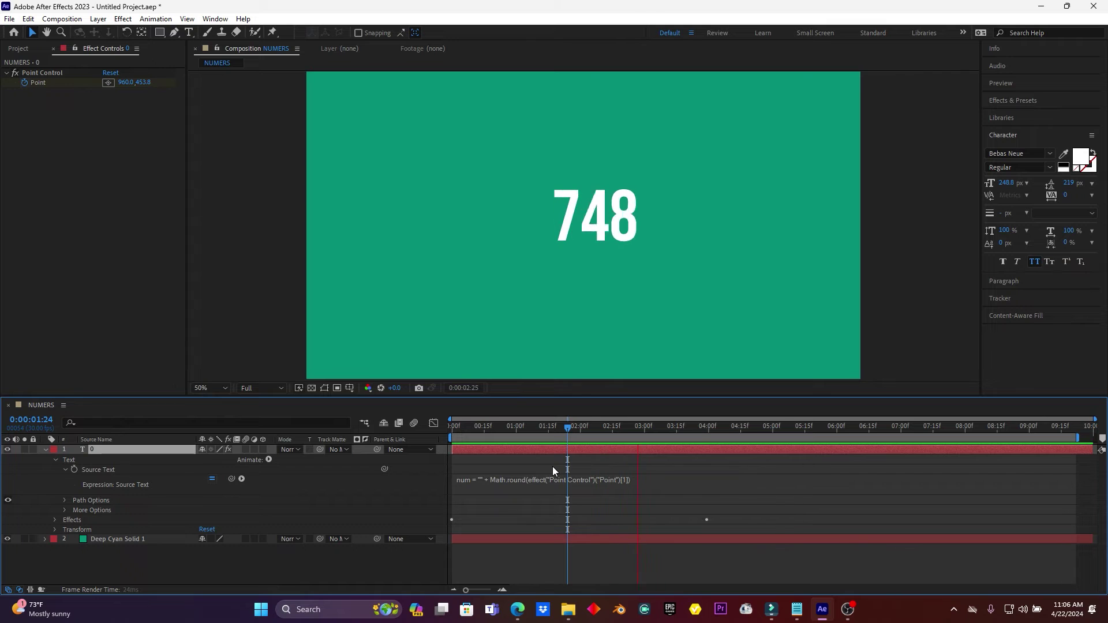
pyautogui.press('space')
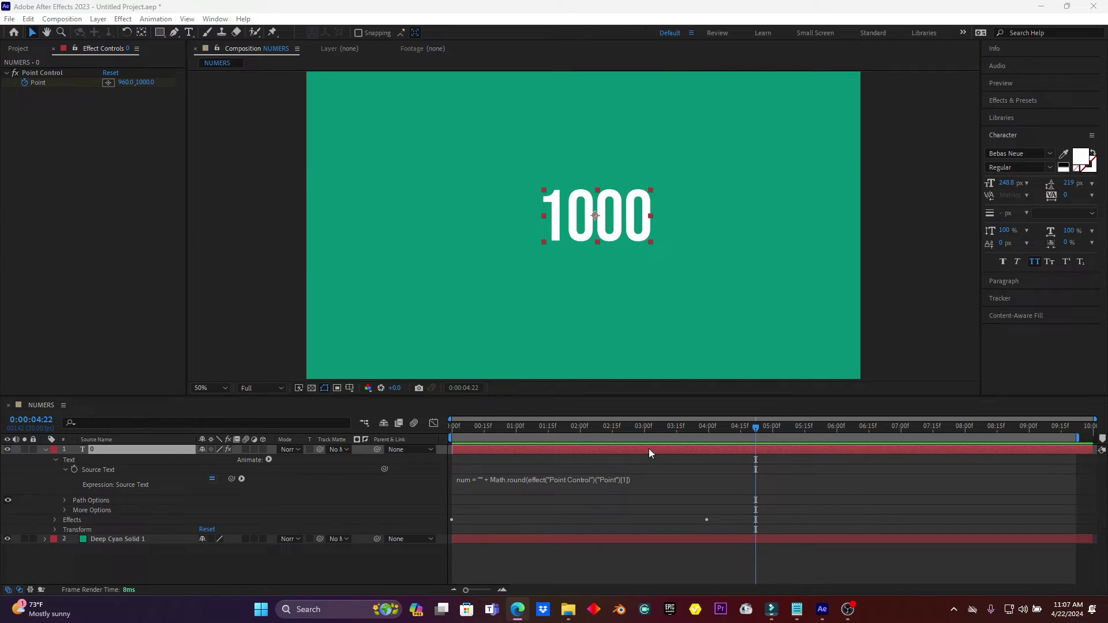
# - End the expression's first line with ');' and start a second line
pyautogui.click(635, 479)
pyautogui.click(670, 479)
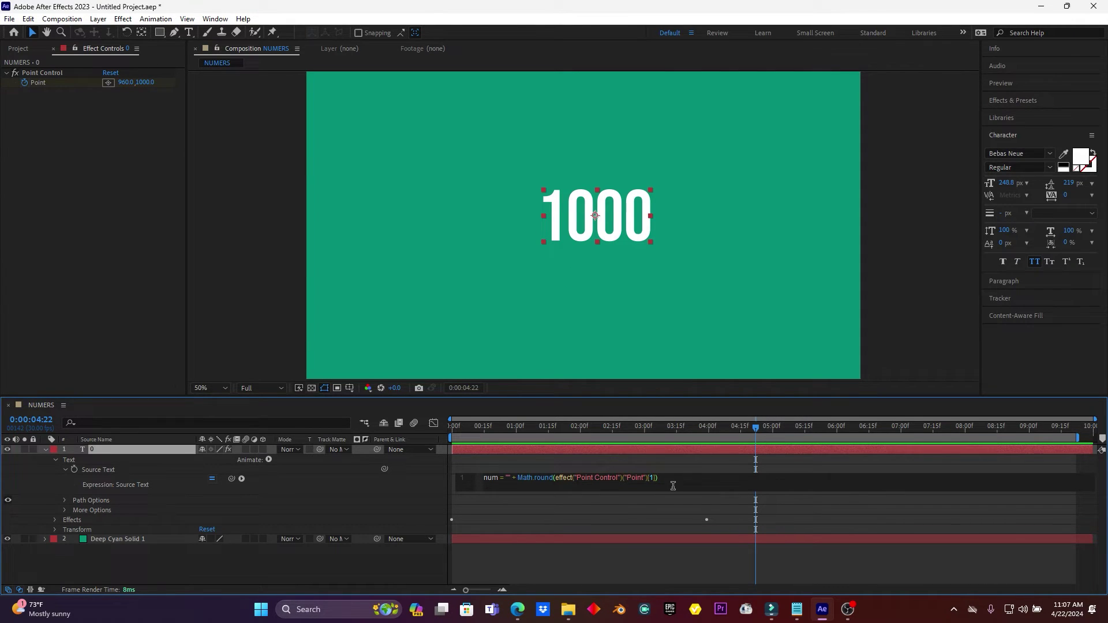
pyautogui.write(')')
pyautogui.write(';')
pyautogui.press('Return')
# - Add num.replace(/\B(?=(\d{3})+(?!\d))/g, ","); as line 2 and apply the expression
pyautogui.write('mu')
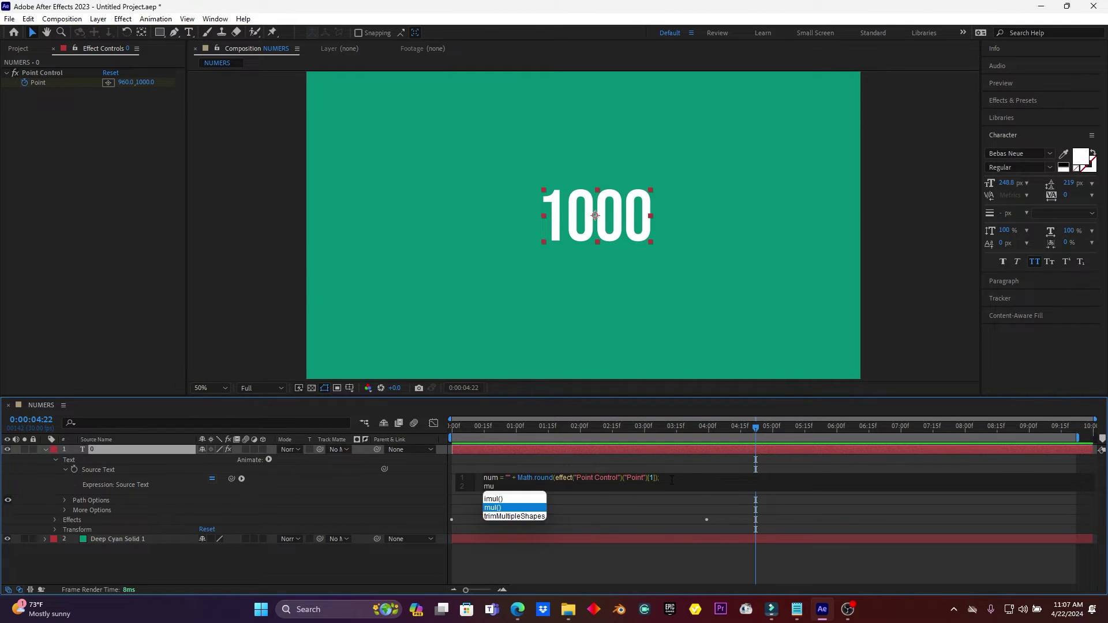
pyautogui.press('BackSpace')
pyautogui.press('BackSpace')
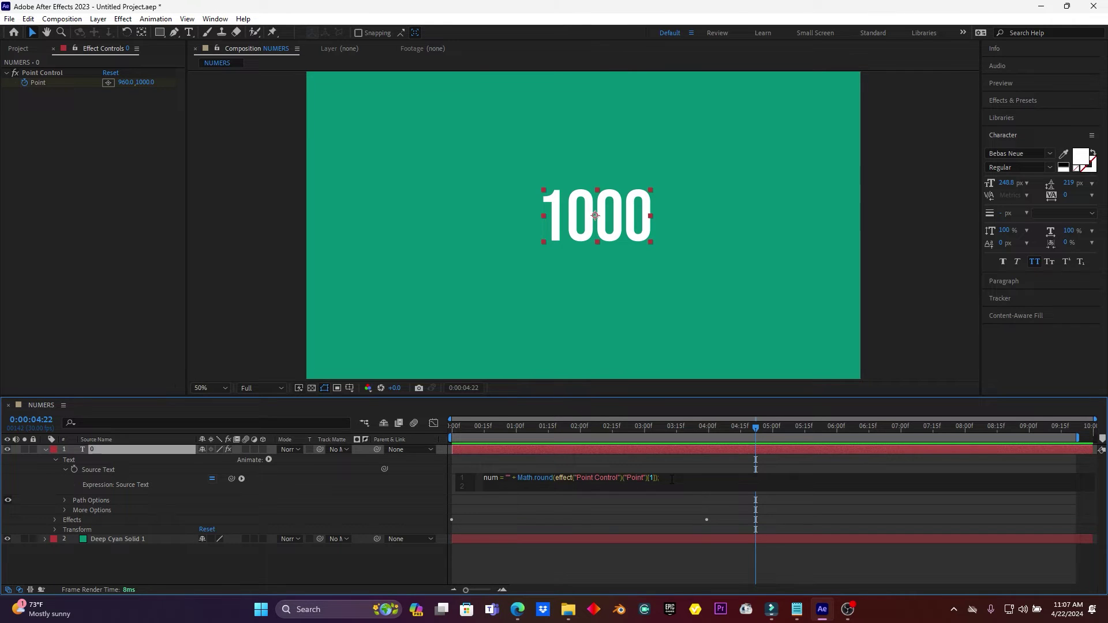
pyautogui.write('num')
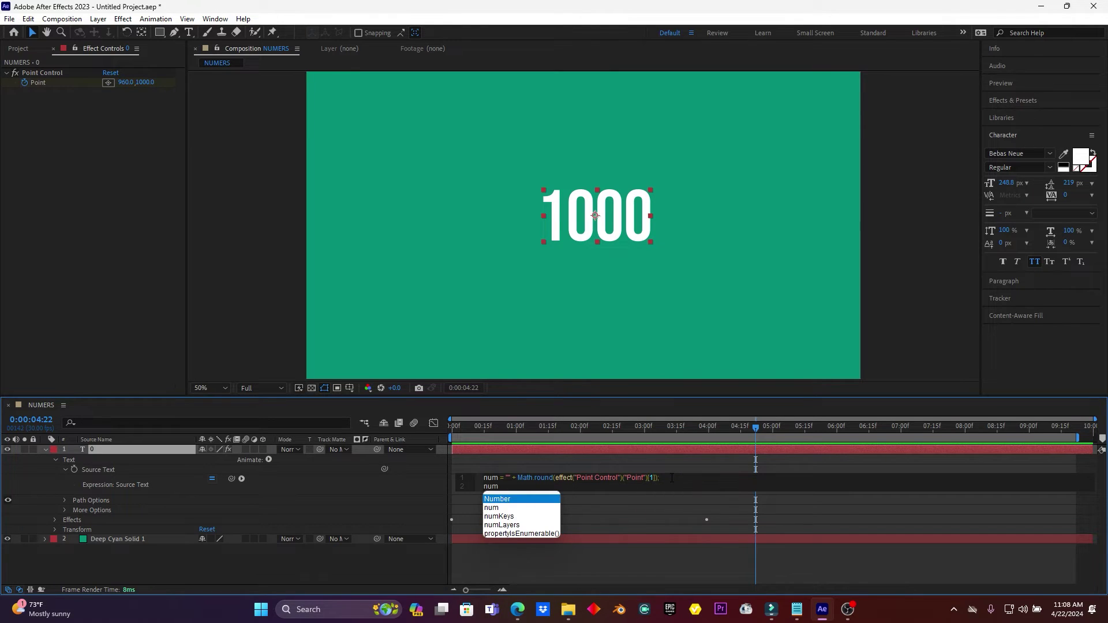
pyautogui.write('.')
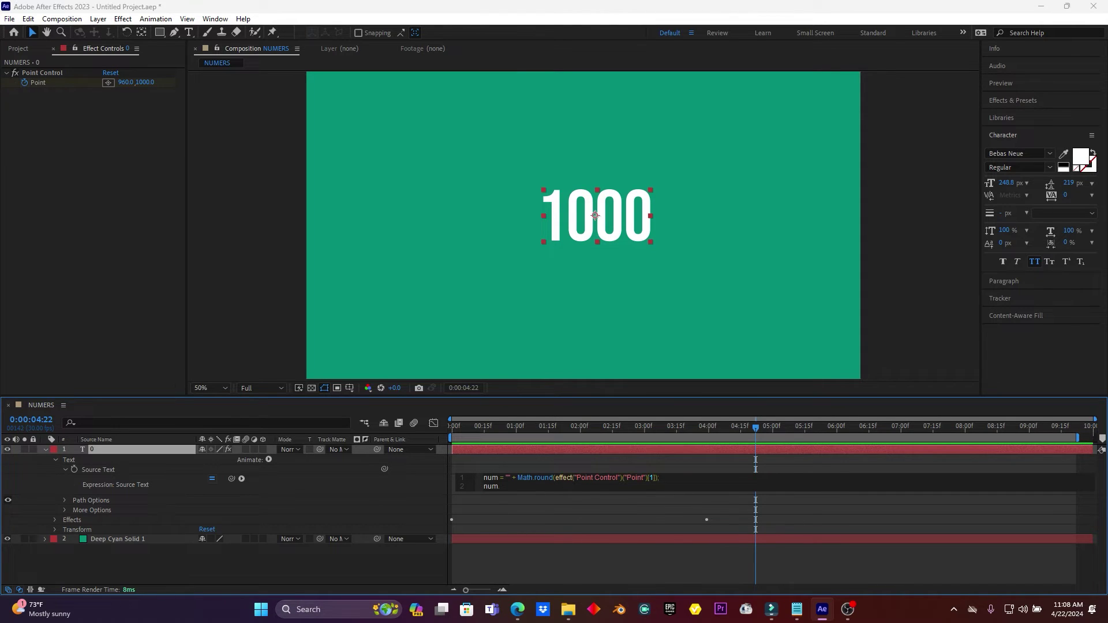
pyautogui.hotkey('alt', 'Tab')
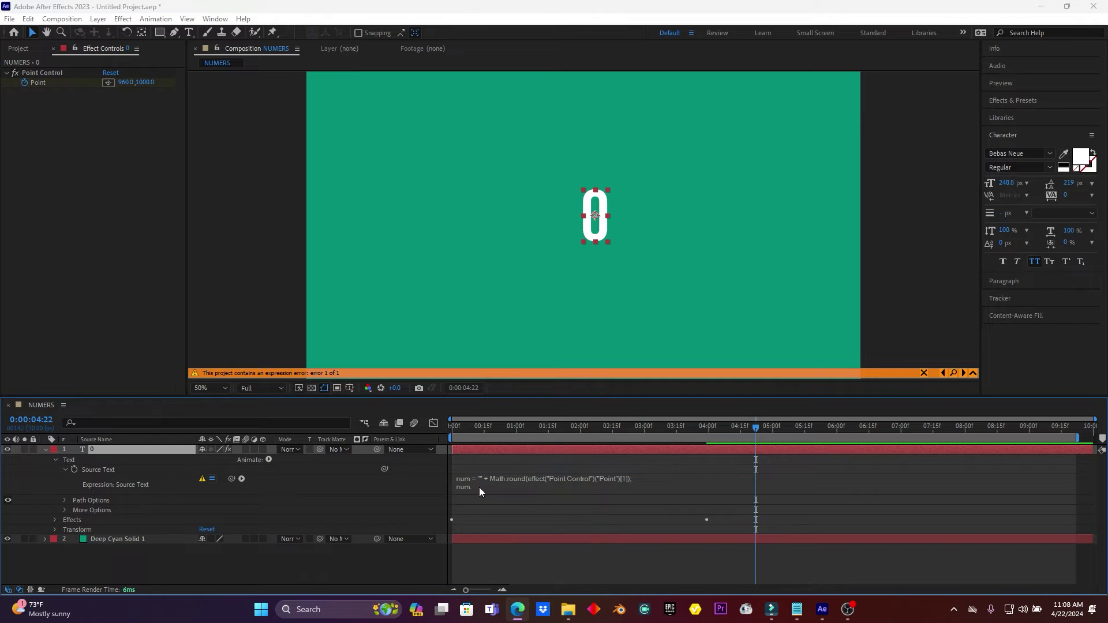
pyautogui.click(479, 487)
pyautogui.click(509, 491)
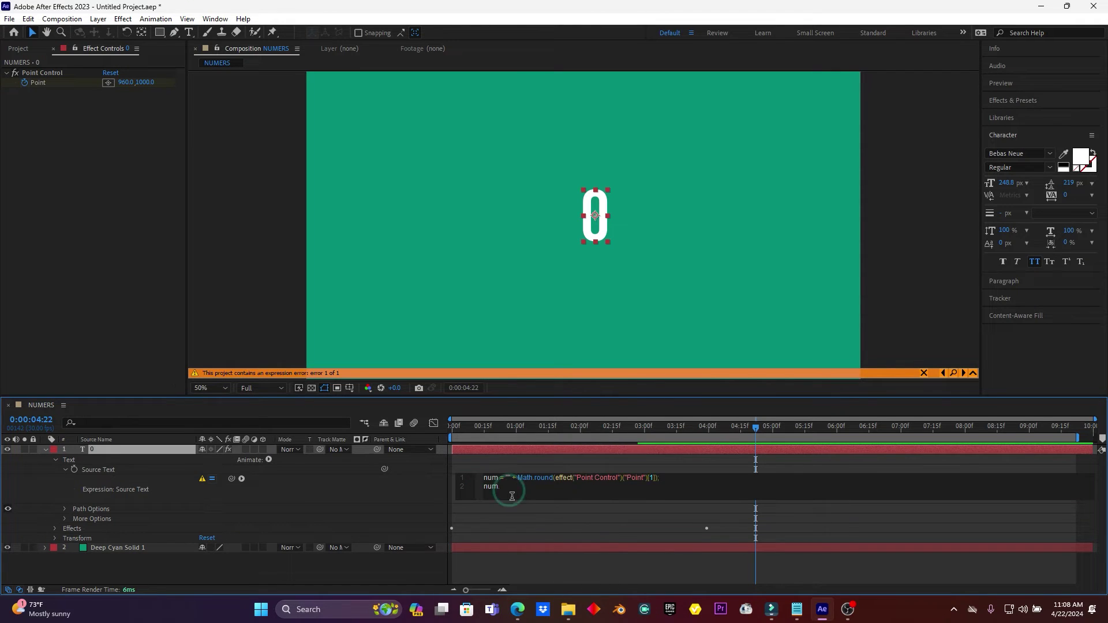
pyautogui.write('replace(/\\B(?=(\\d{3})+(?!\\d))/g, ",");')
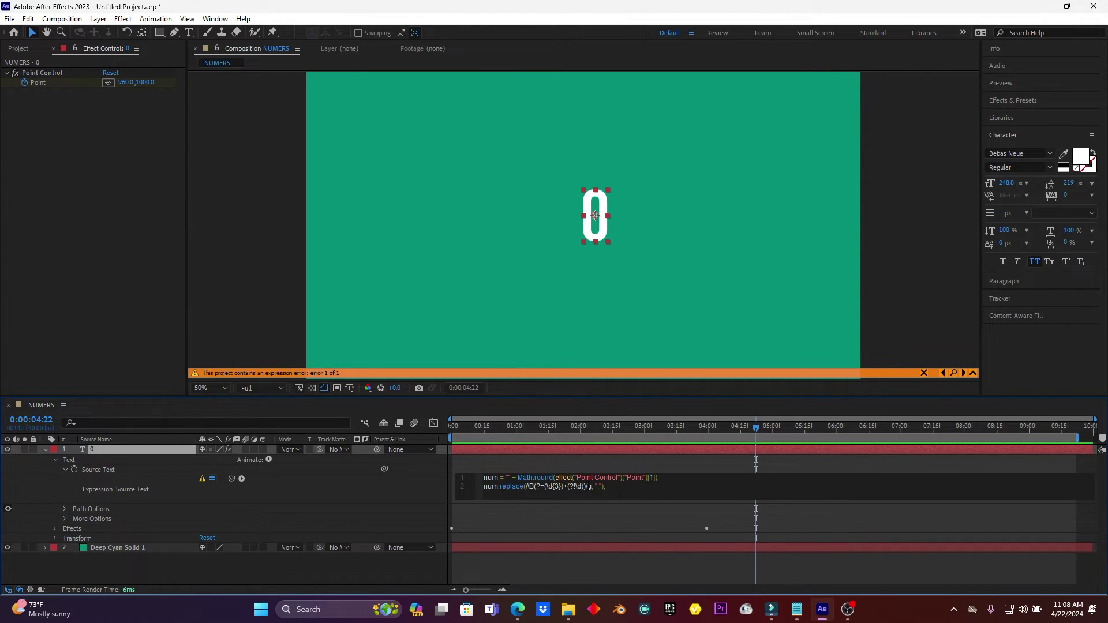
pyautogui.click(622, 510)
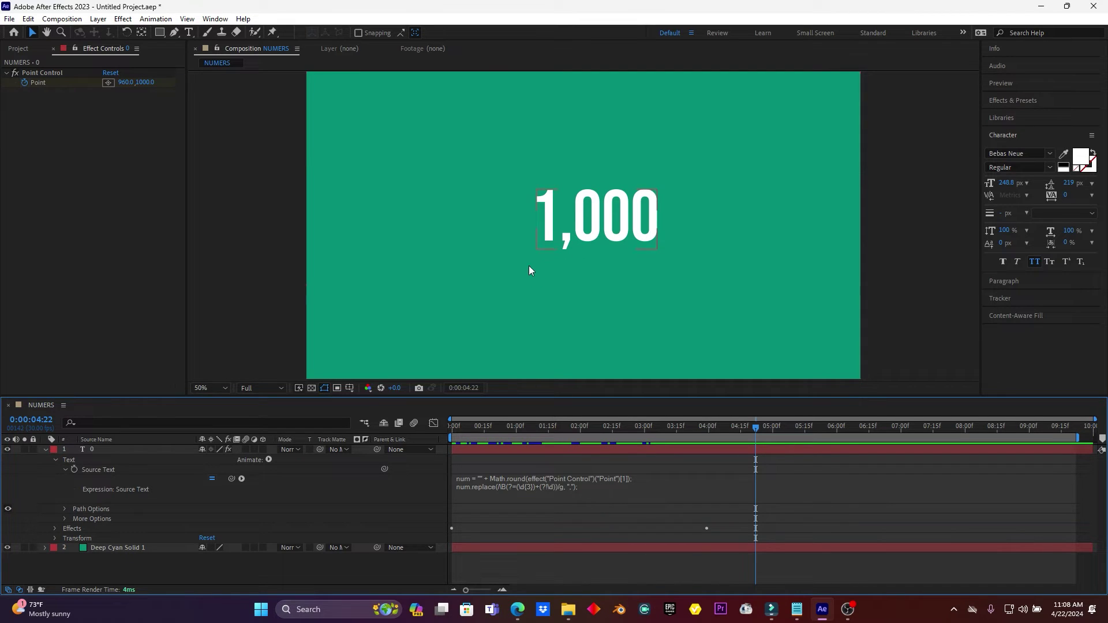
# - Preview the comma-separated count-up from the start
pyautogui.moveTo(554, 430); pyautogui.dragTo(445, 428)
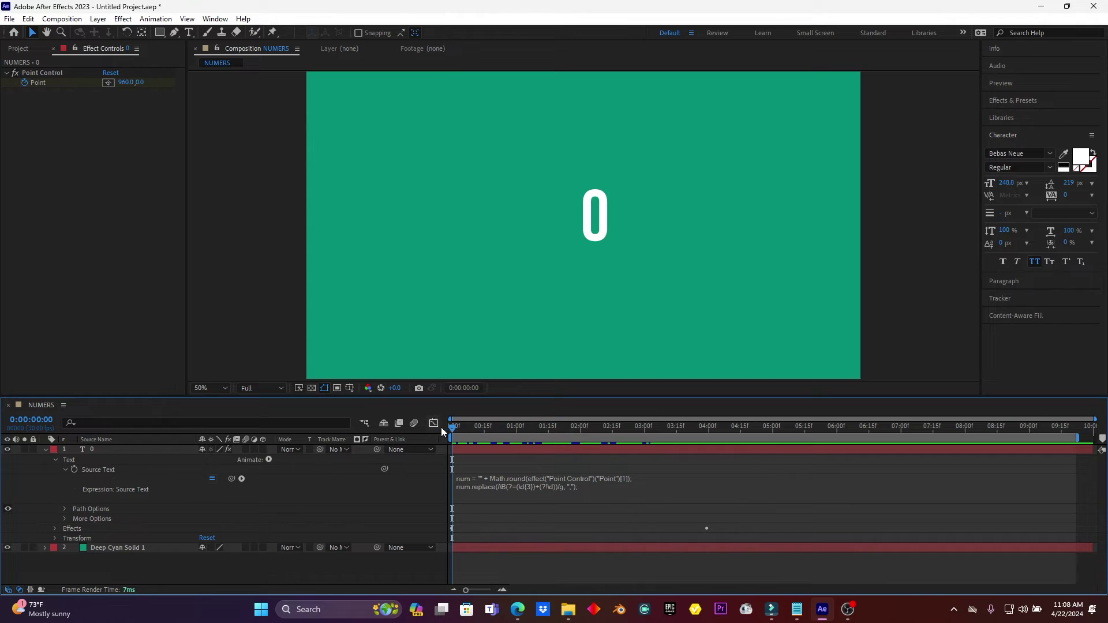
pyautogui.press('space')
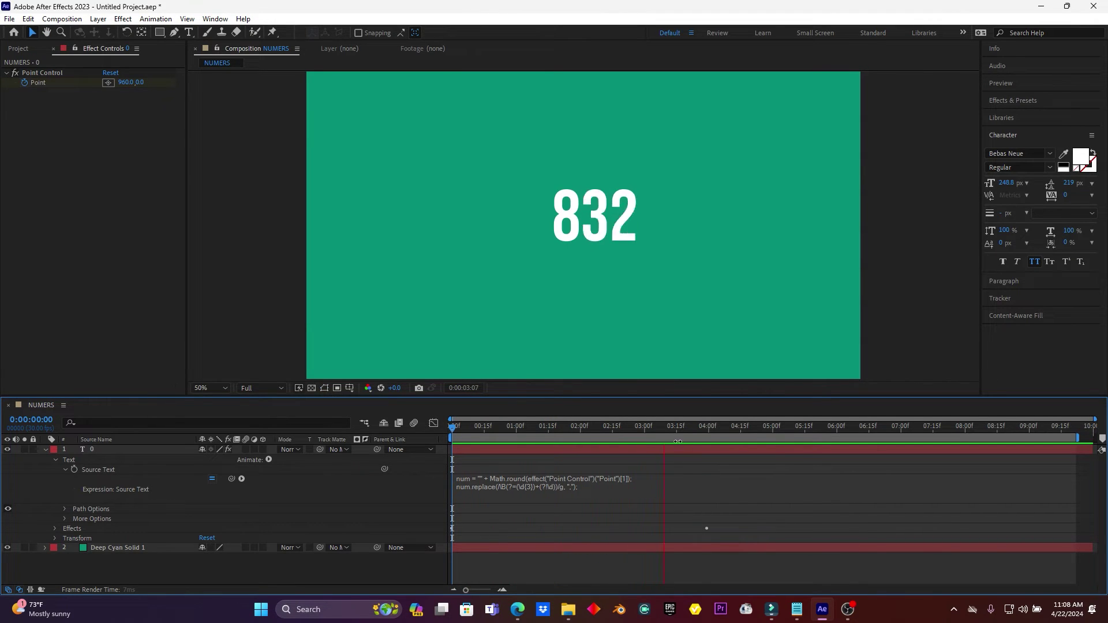
pyautogui.press('space')
pyautogui.moveTo(687, 436); pyautogui.dragTo(696, 432)
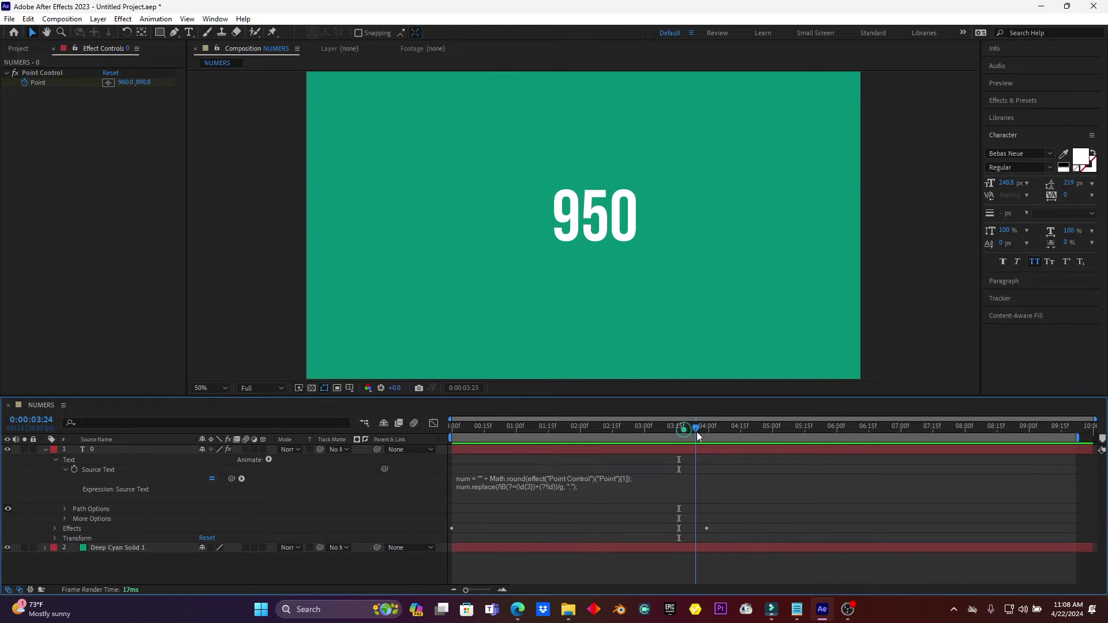
# - Move the final 1000 Point keyframe onto the playhead at 0:00:03:24
pyautogui.click(55, 530)
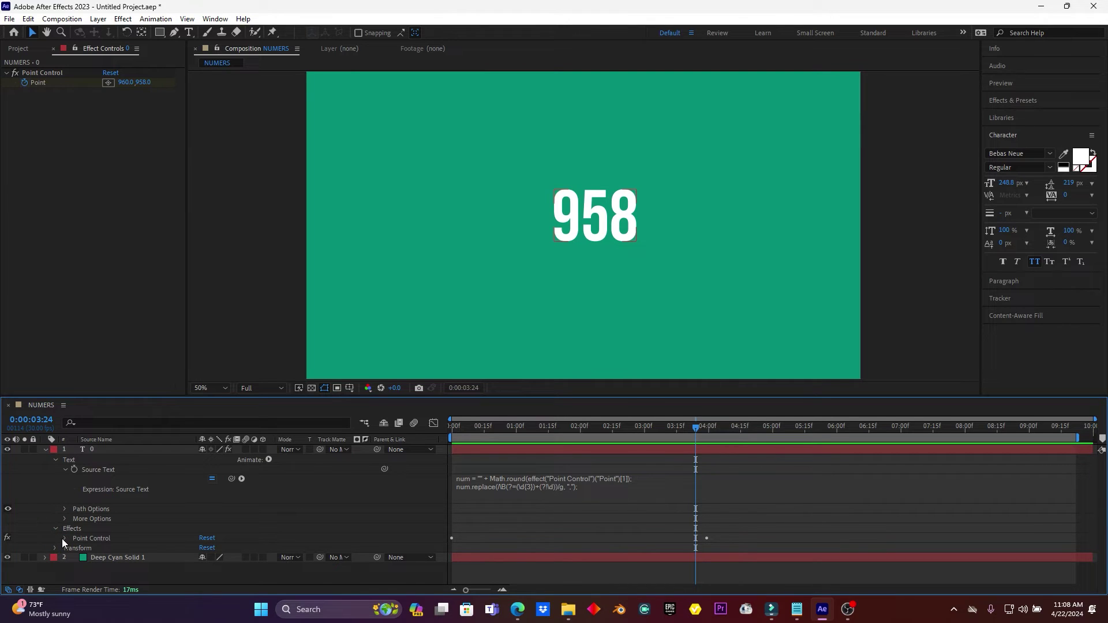
pyautogui.click(63, 538)
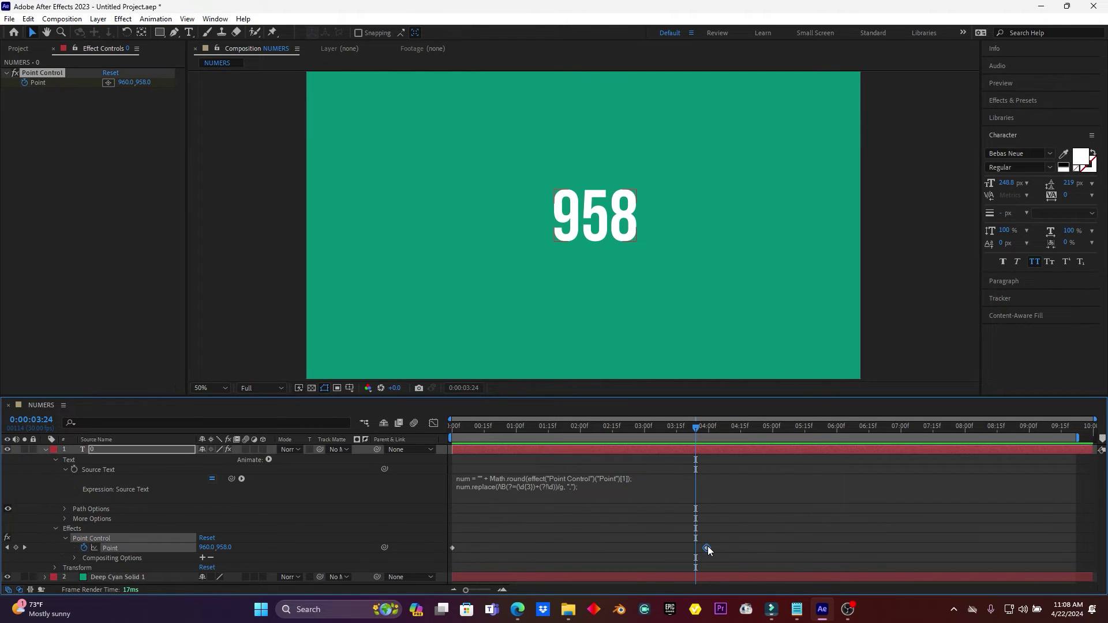
pyautogui.moveTo(706, 548); pyautogui.dragTo(697, 549)
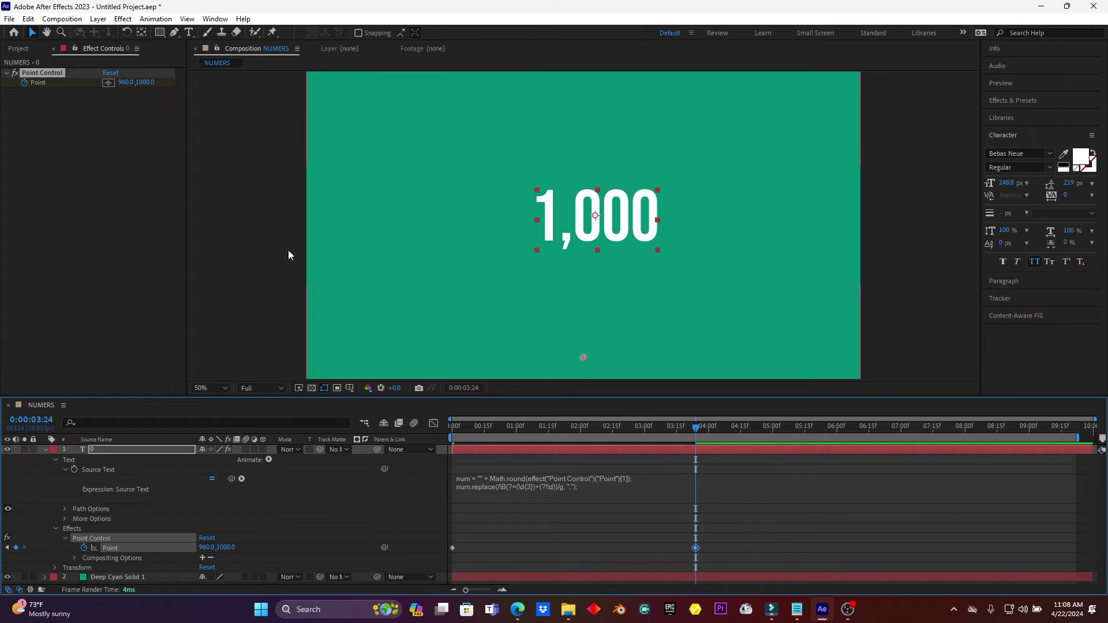
# - Change the end keyframe's Point Y to 100000, then to 1000000
pyautogui.click(141, 82)
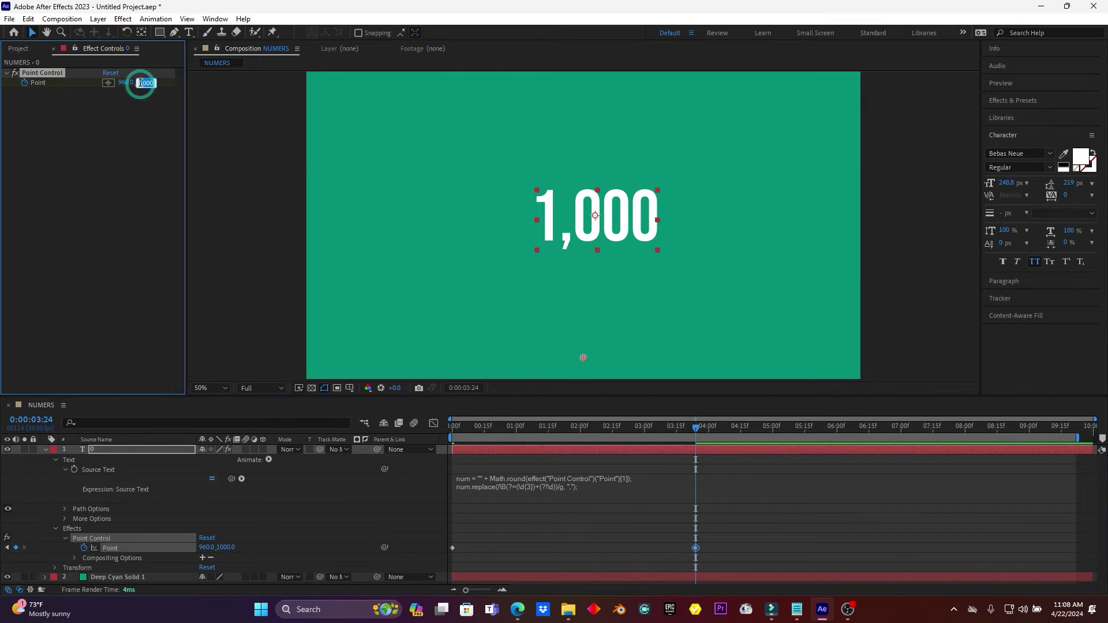
pyautogui.click(153, 84)
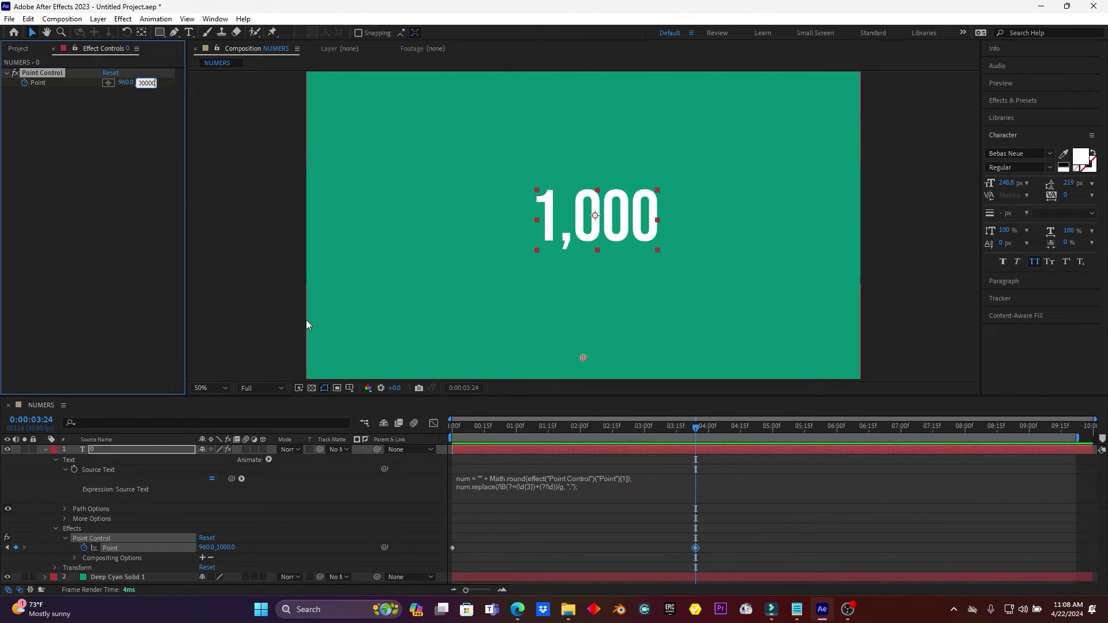
pyautogui.click(136, 254)
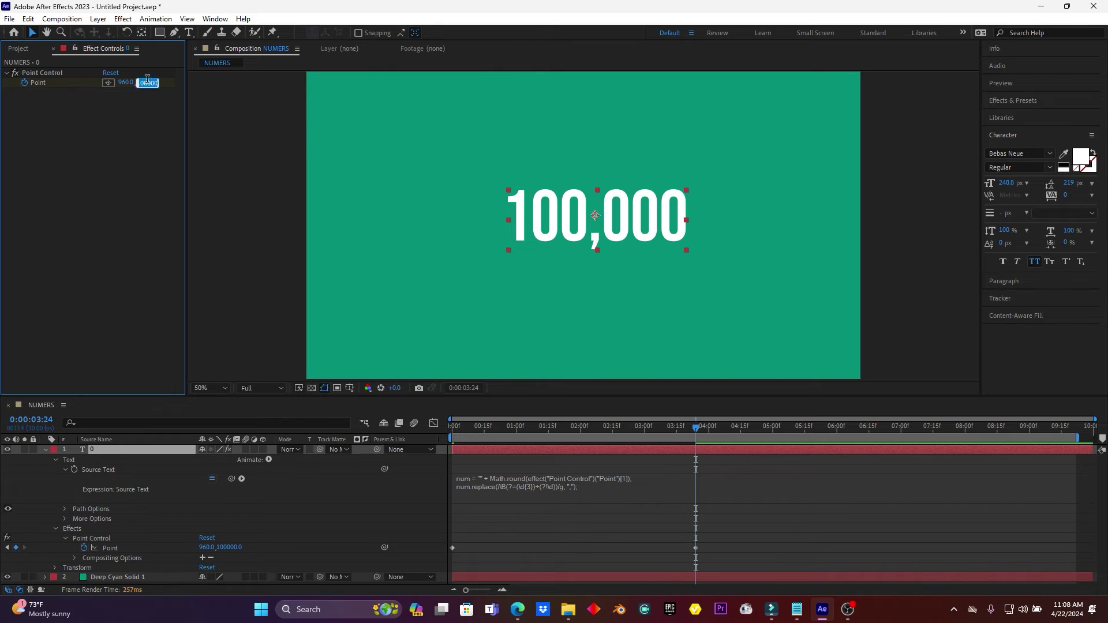
pyautogui.click(149, 149)
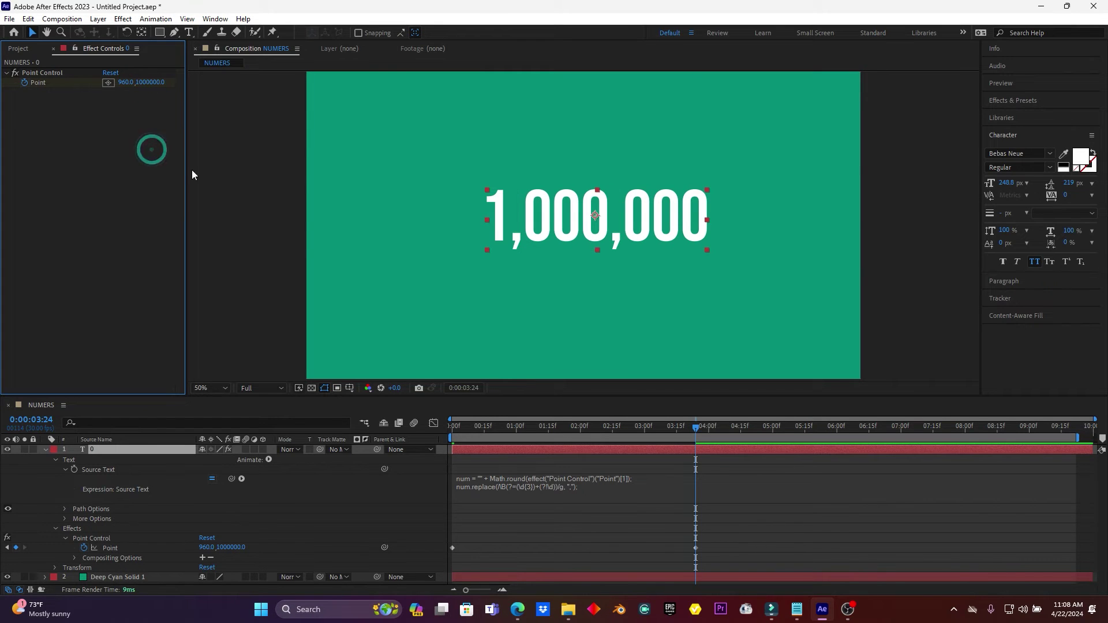
# - Preview and scrub the timeline to check the counter climbing to 1,000,000
pyautogui.moveTo(517, 428); pyautogui.dragTo(473, 428)
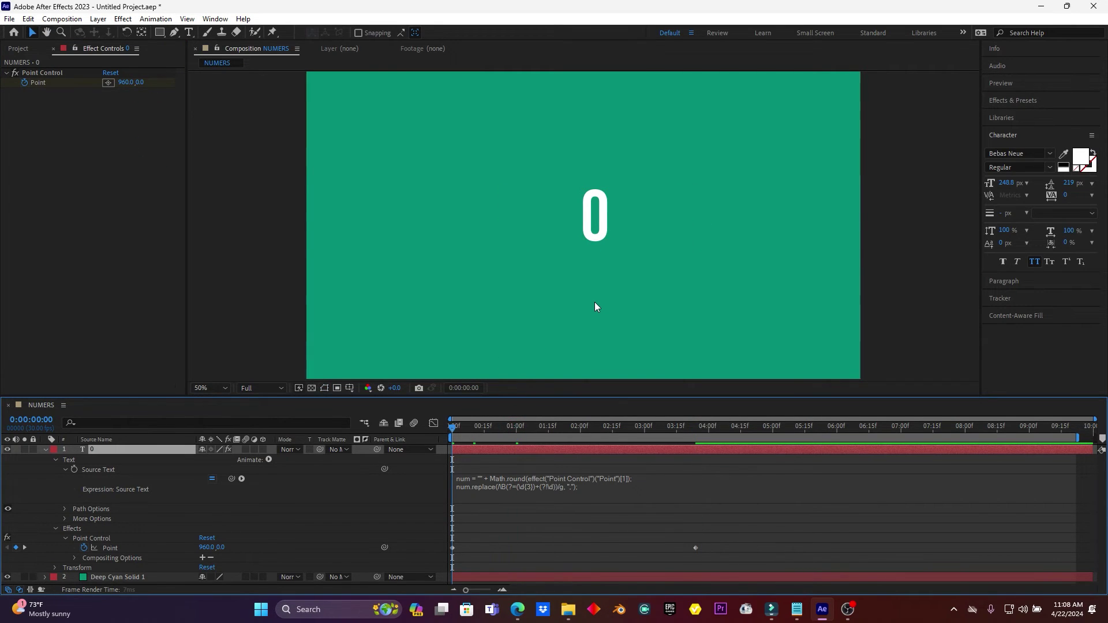
pyautogui.press('space')
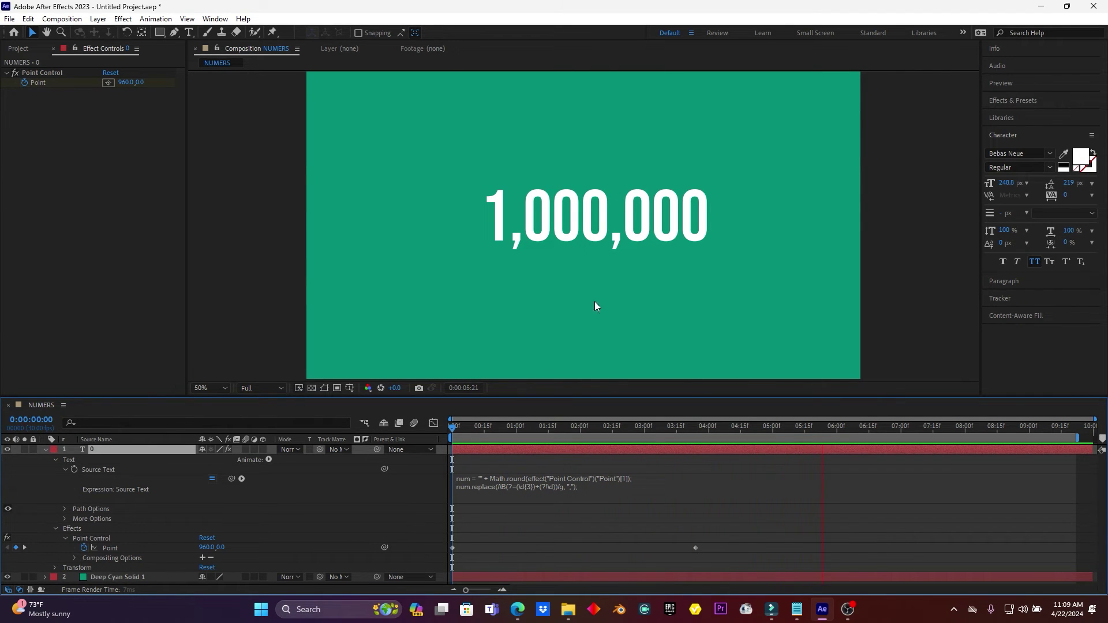
pyautogui.press('space')
pyautogui.click(684, 428)
pyautogui.moveTo(657, 434); pyautogui.dragTo(479, 433)
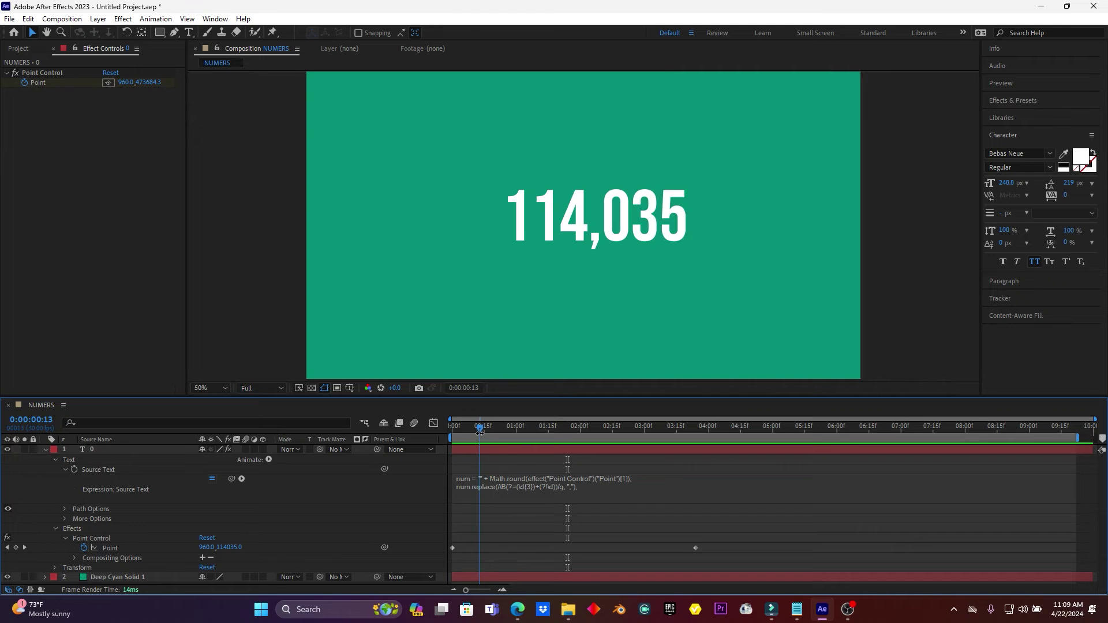
# - Insert '$' between the empty quotes on the expression's first line
pyautogui.click(480, 470)
pyautogui.click(477, 482)
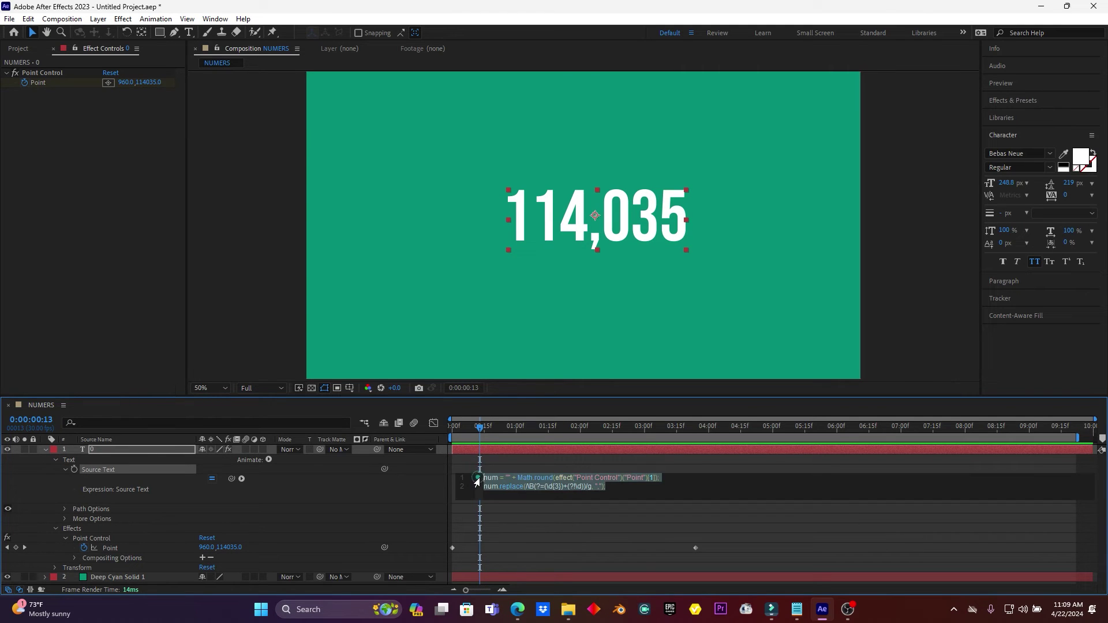
pyautogui.click(511, 480)
pyautogui.click(516, 479)
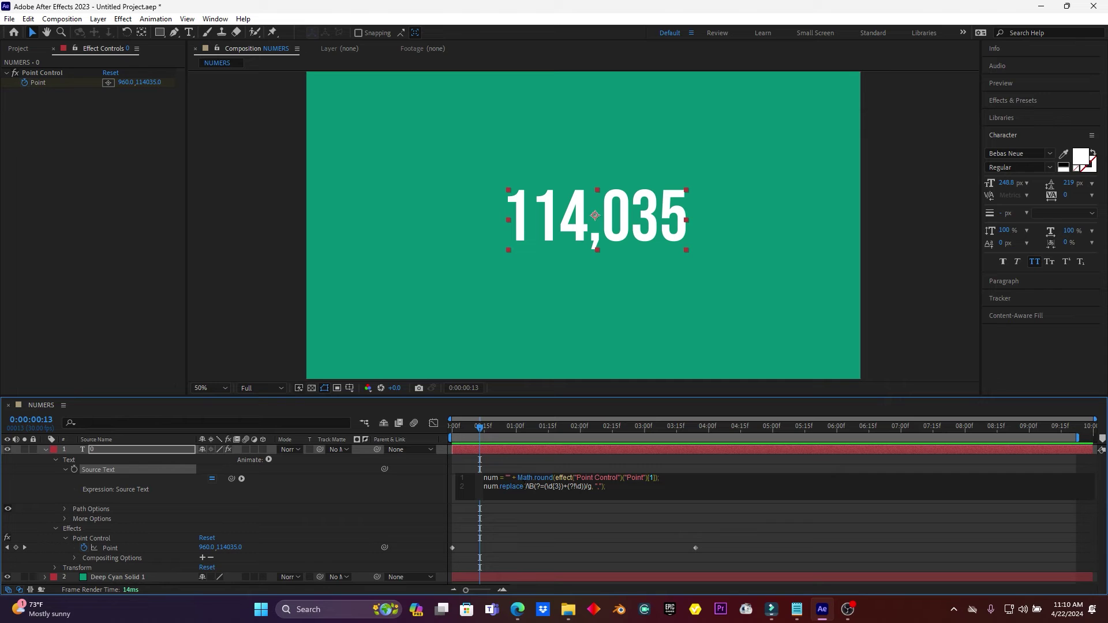
pyautogui.write('$')
pyautogui.click(255, 292)
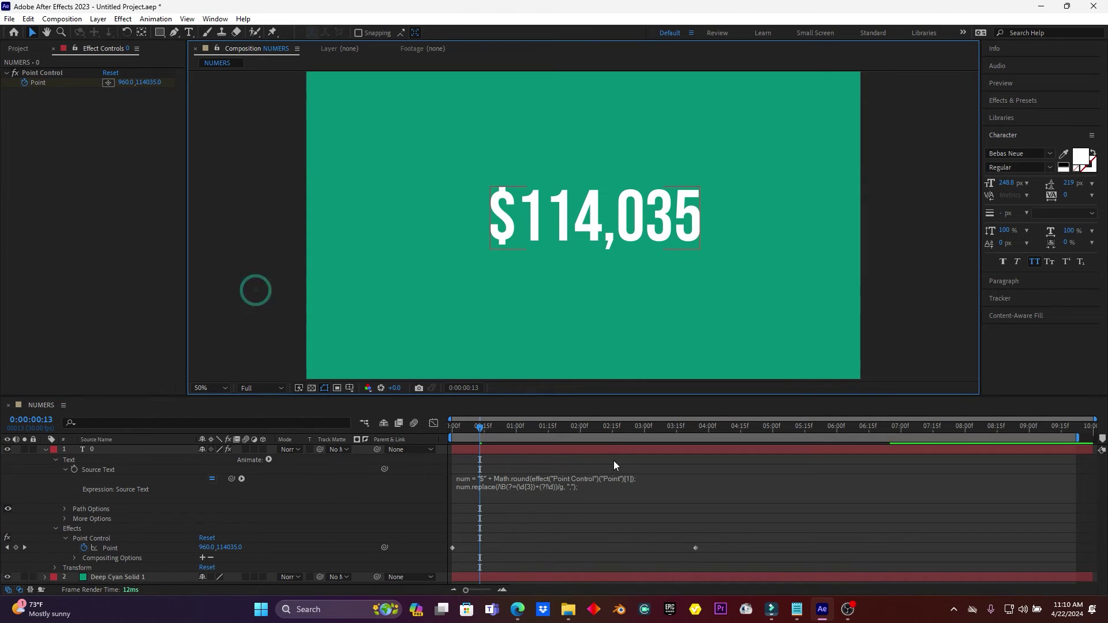
# - Preview the dollar counter animation from near the beginning
pyautogui.moveTo(491, 426); pyautogui.dragTo(451, 427)
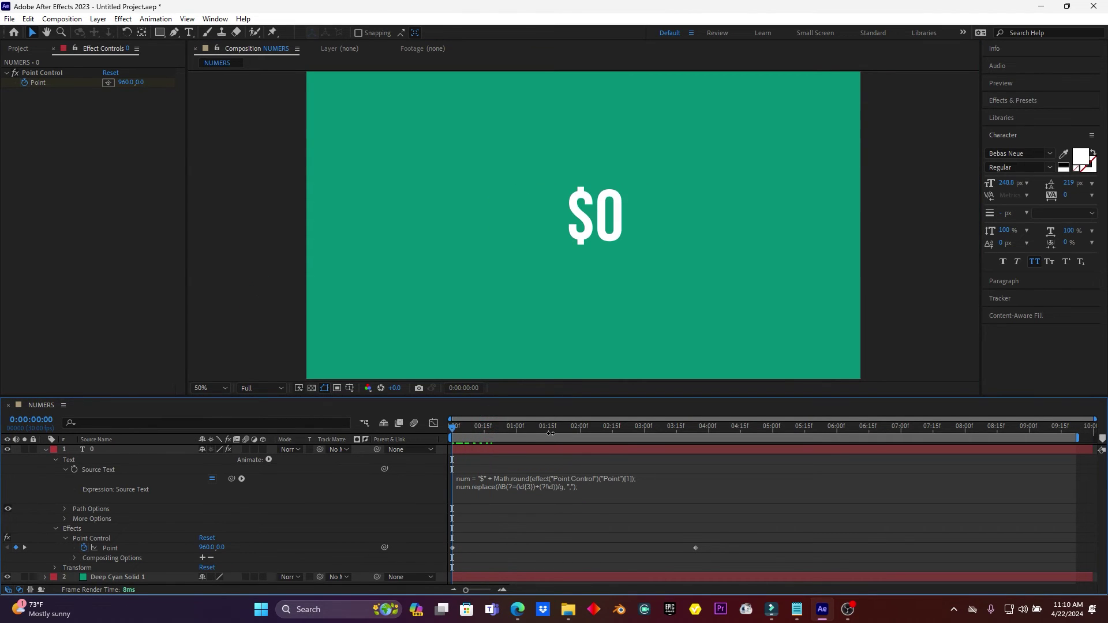
pyautogui.press('space')
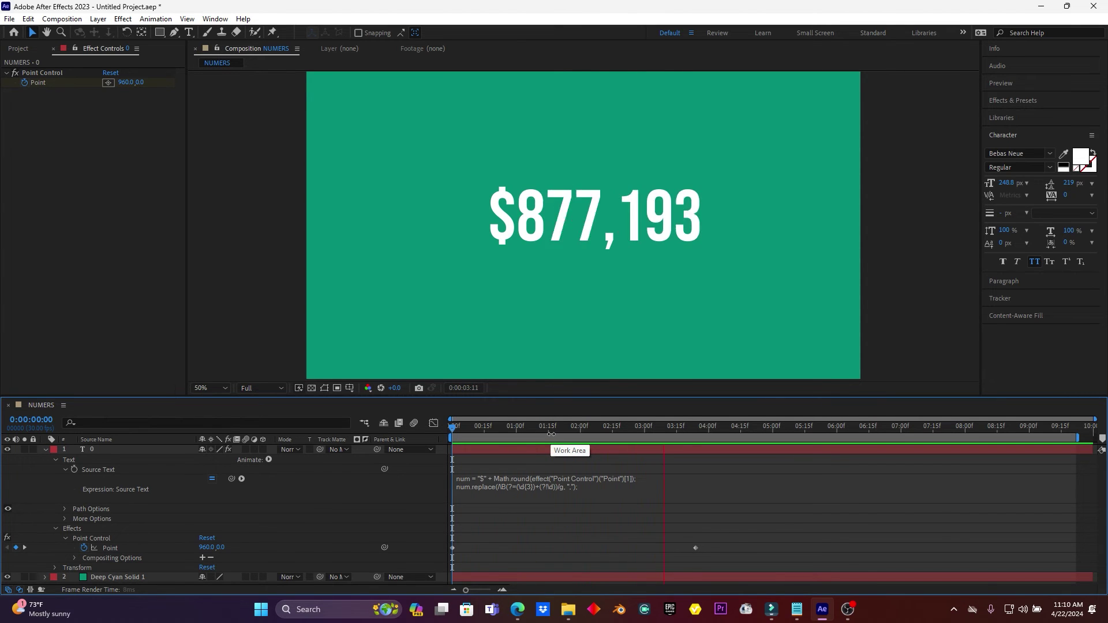
pyautogui.moveTo(562, 426); pyautogui.dragTo(452, 434)
pyautogui.press('space')
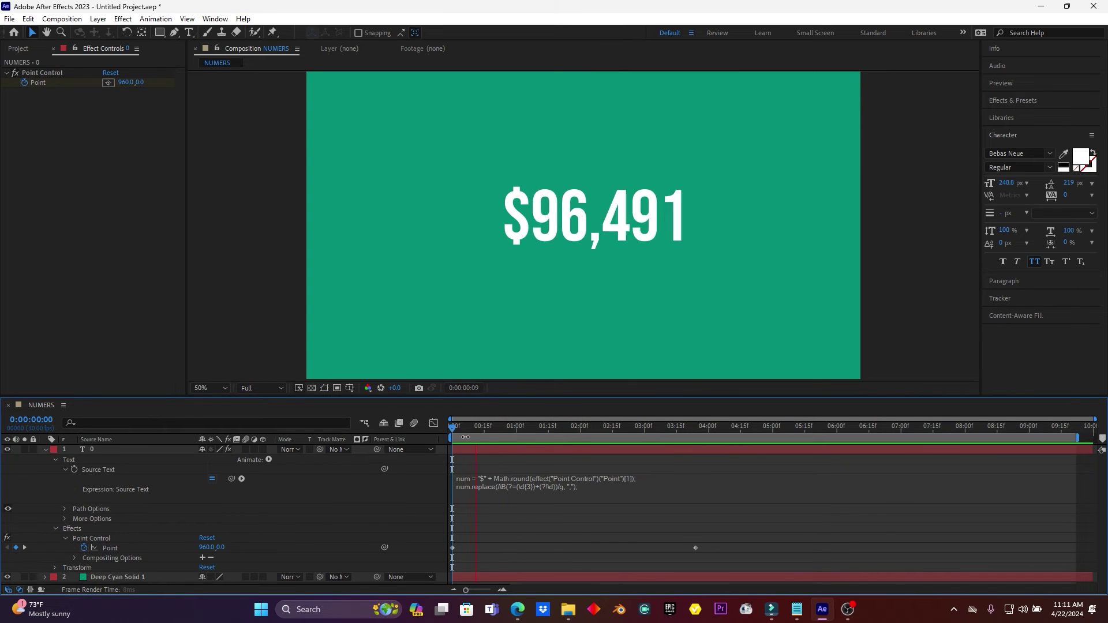
# - Select the counter layer and highlight its number characters with the Type tool
pyautogui.click(46, 449)
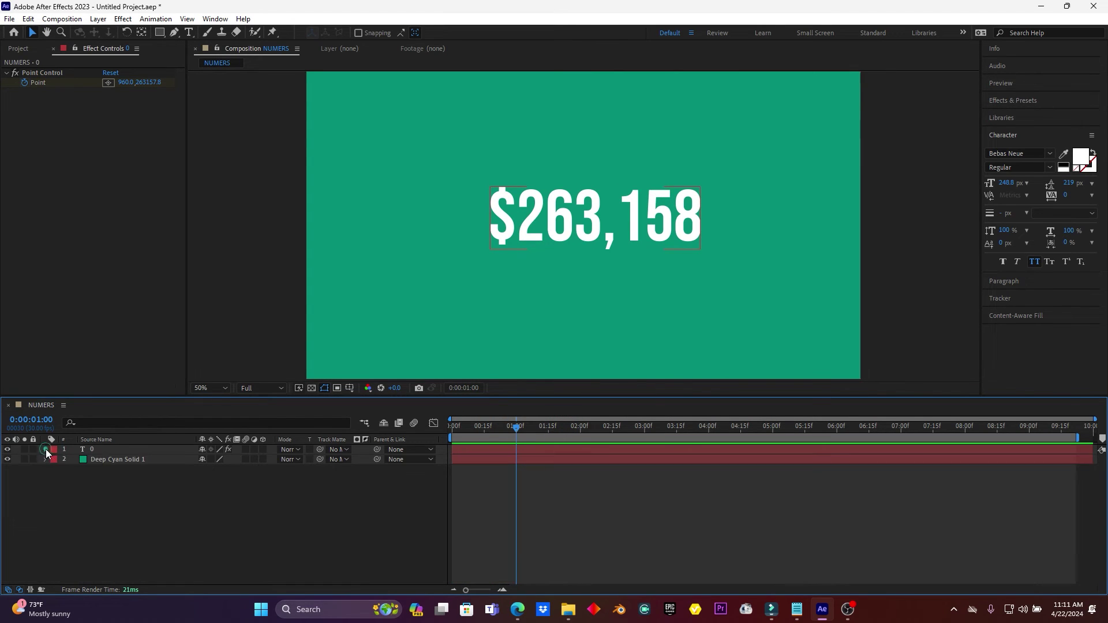
pyautogui.click(105, 449)
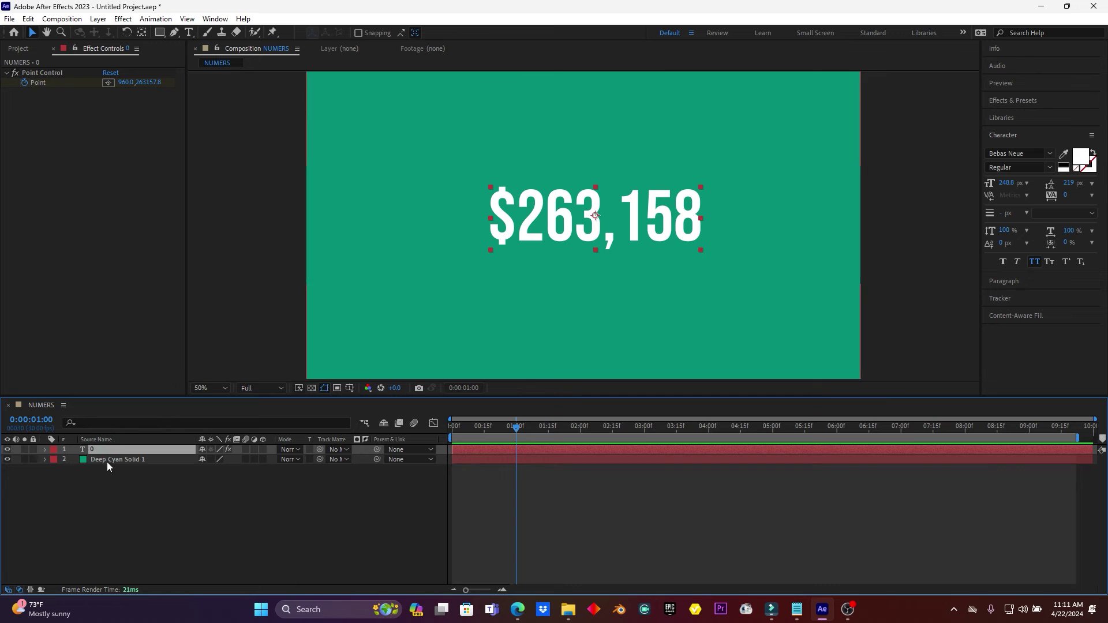
pyautogui.click(188, 32)
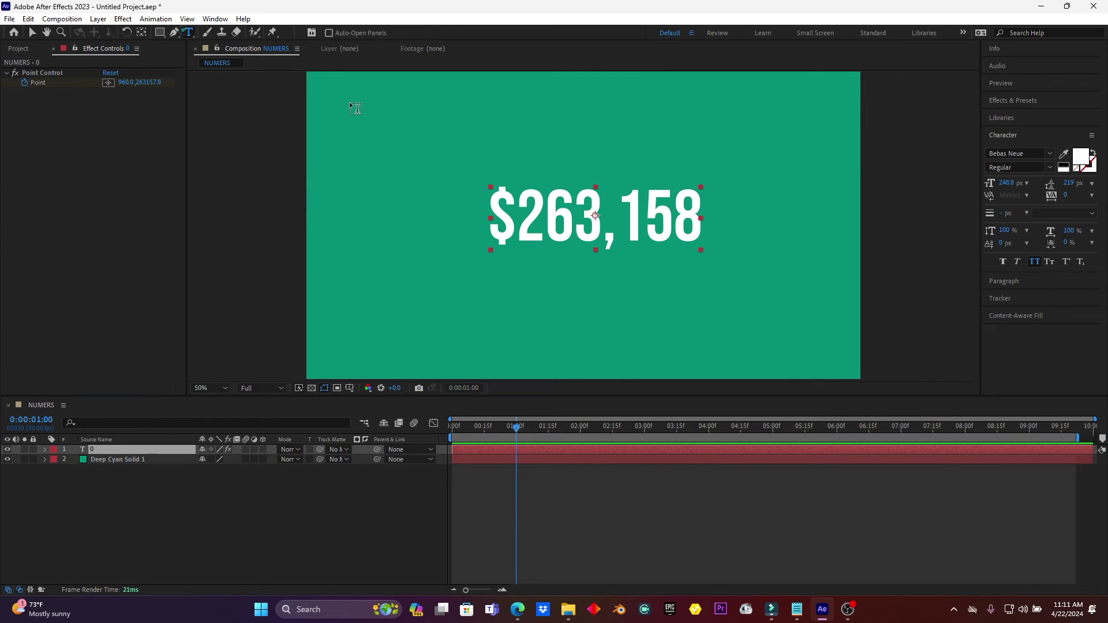
pyautogui.click(584, 215)
pyautogui.moveTo(614, 215); pyautogui.dragTo(579, 213)
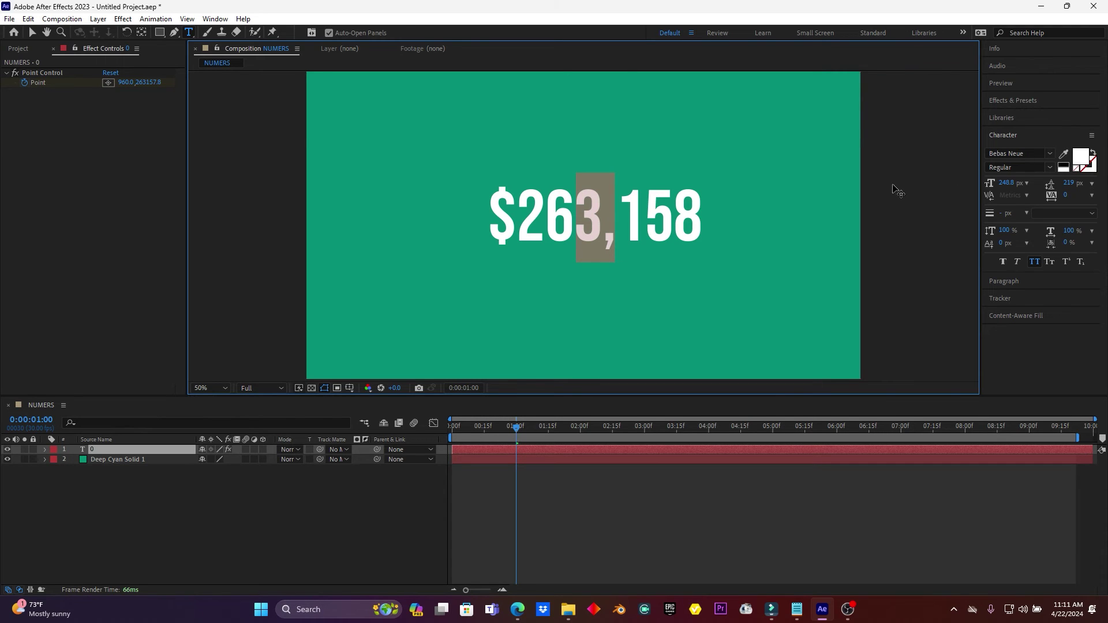
# - Set the text fill colour to a bright yellow, E4FF00
pyautogui.click(1089, 162)
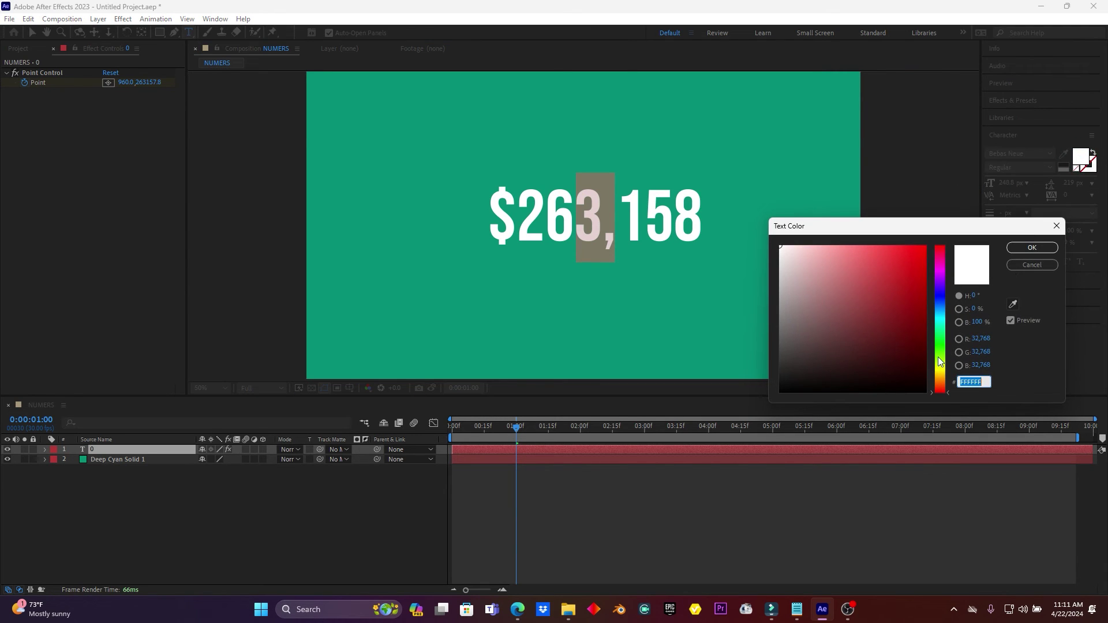
pyautogui.moveTo(938, 358); pyautogui.dragTo(939, 376)
pyautogui.moveTo(911, 310); pyautogui.dragTo(934, 240)
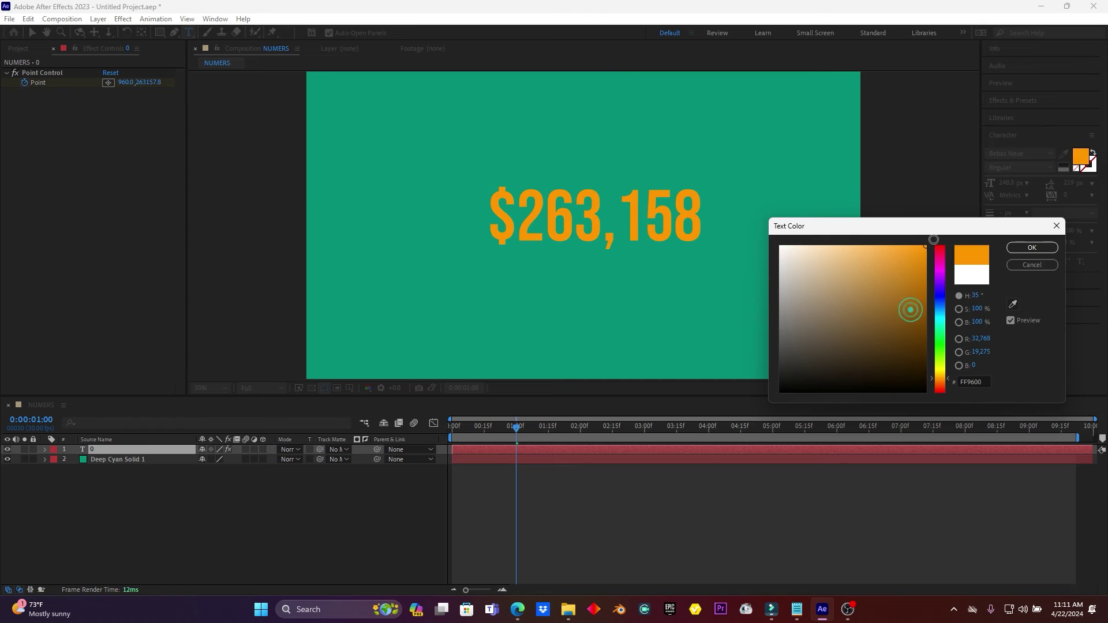
pyautogui.moveTo(942, 380); pyautogui.dragTo(946, 365)
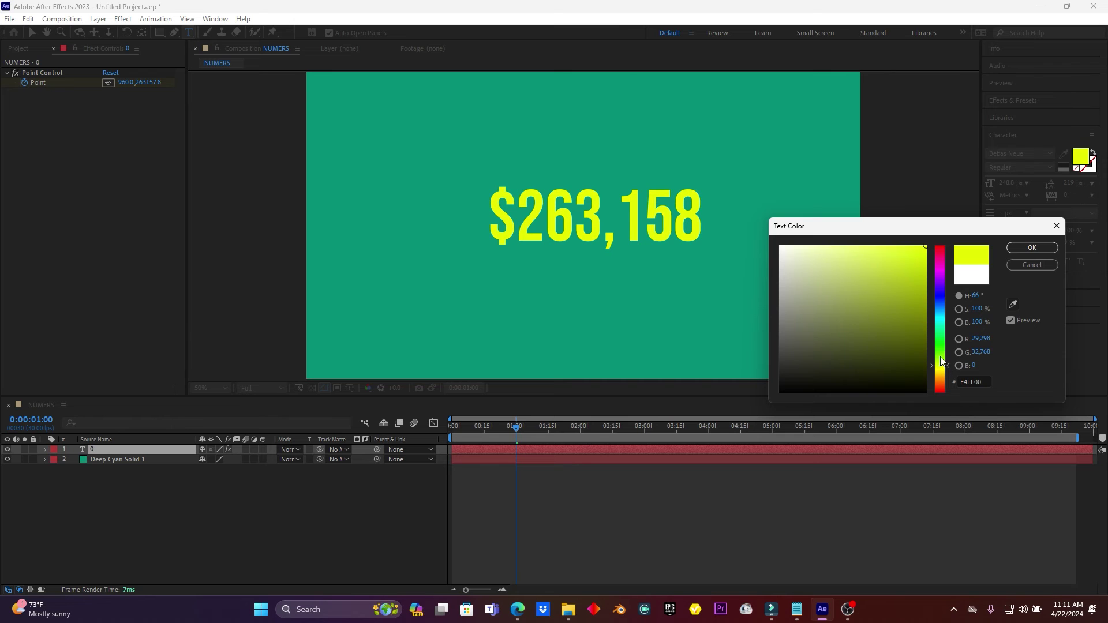
# - Confirm the E4FF00 yellow fill for the $ counter text and close the Text Color picker
pyautogui.click(1037, 248)
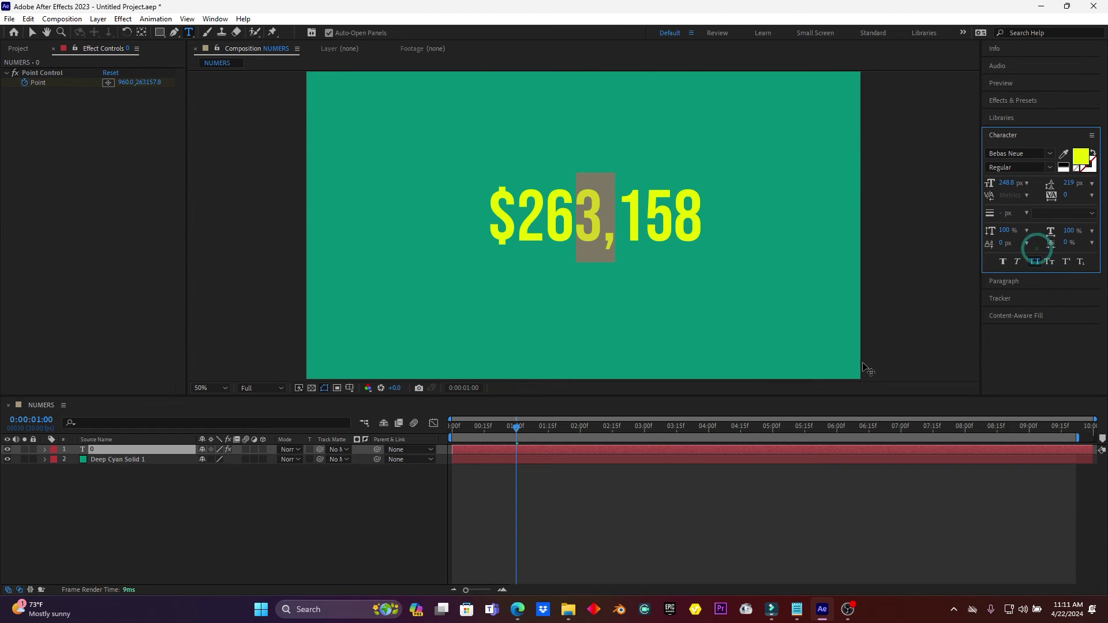